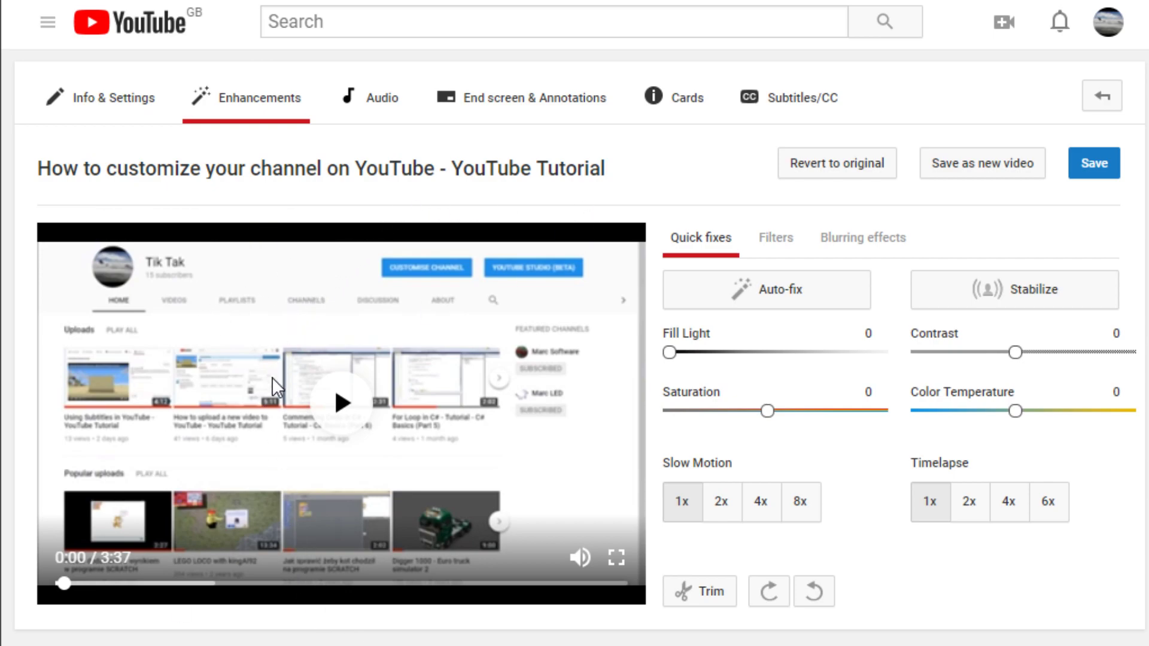
# Try Auto-fix and a Fill Light of +5 on the video, and return both to their original state.
pyautogui.click(746, 301)
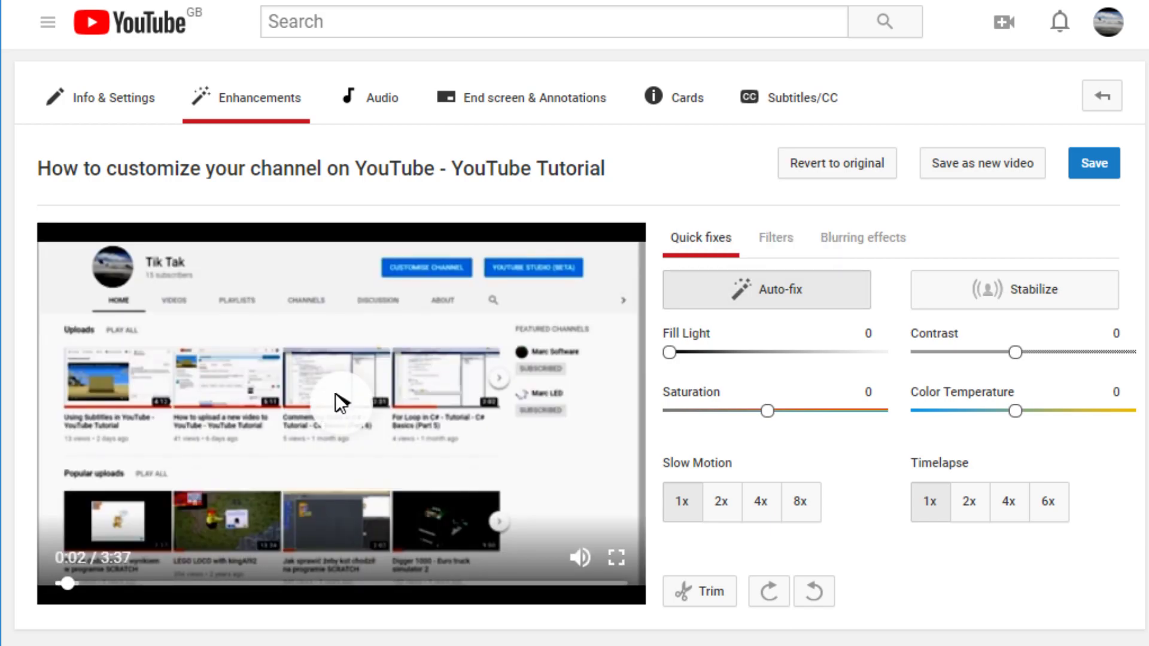
pyautogui.click(730, 297)
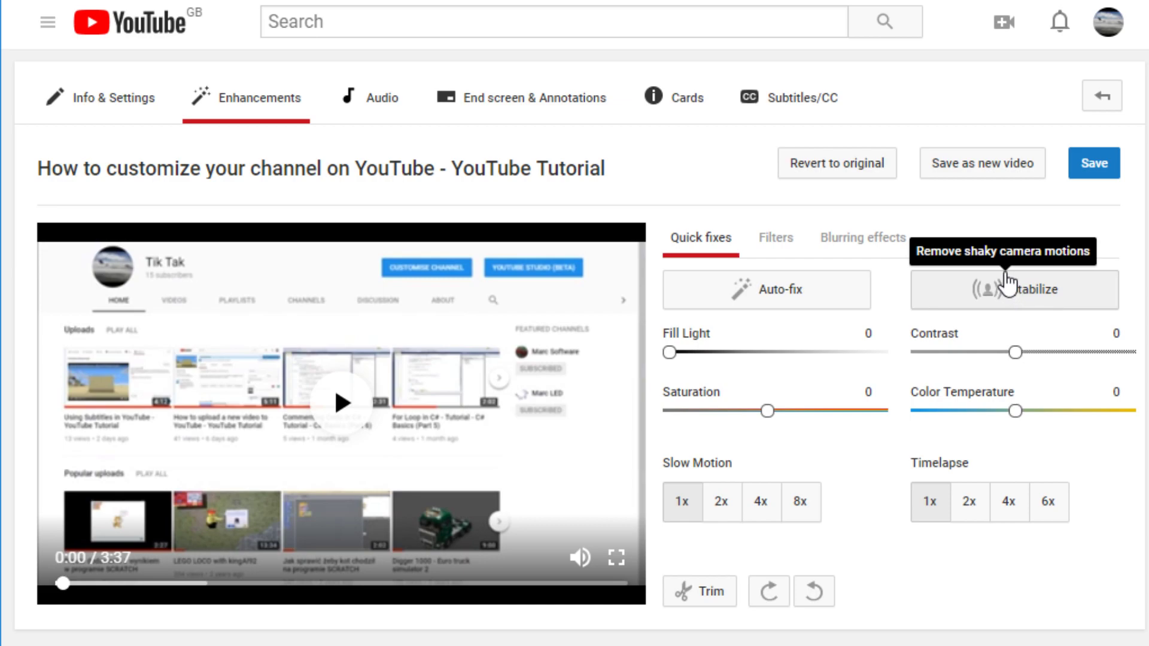
pyautogui.moveTo(675, 358); pyautogui.dragTo(865, 336)
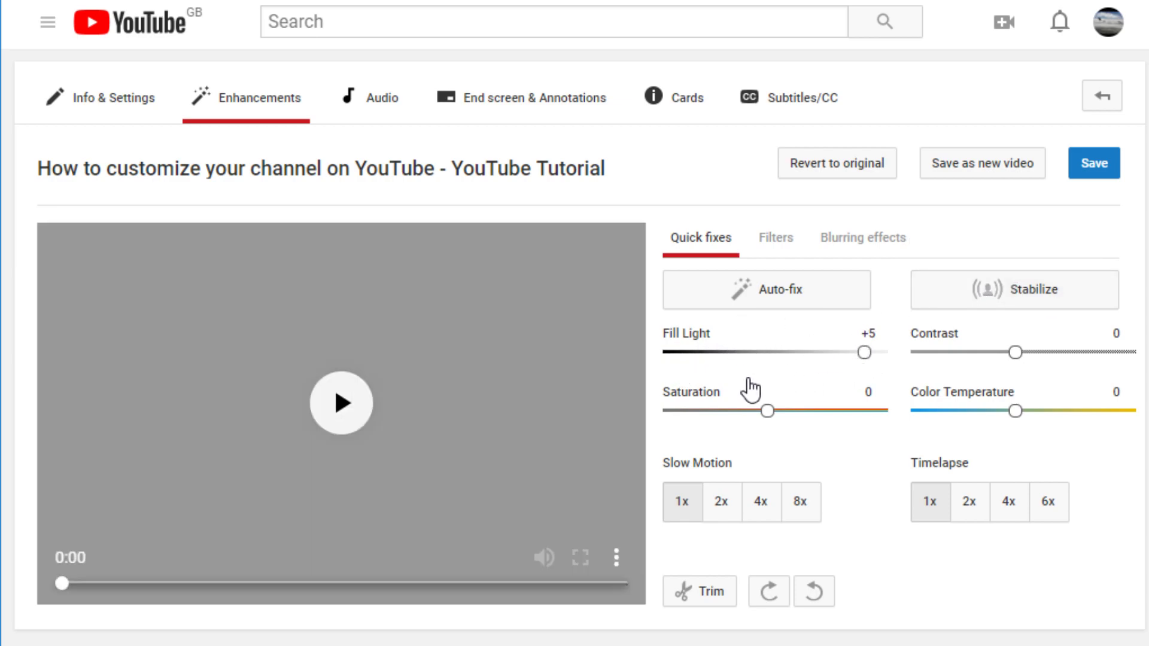
pyautogui.click(397, 441)
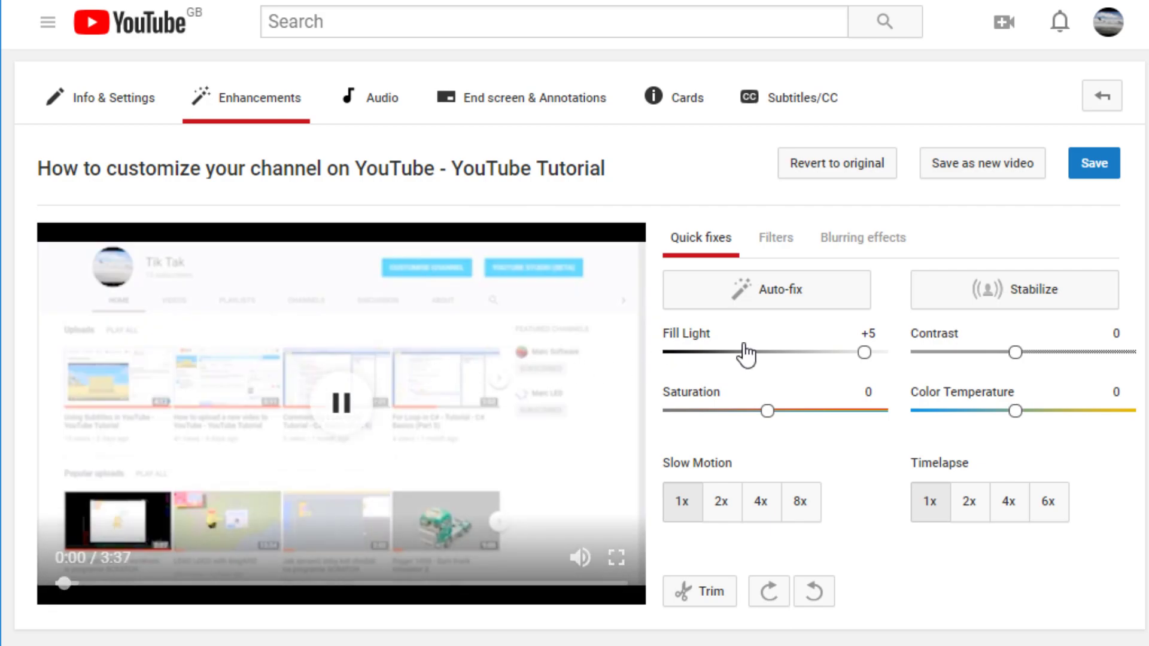
pyautogui.moveTo(846, 358); pyautogui.dragTo(652, 361)
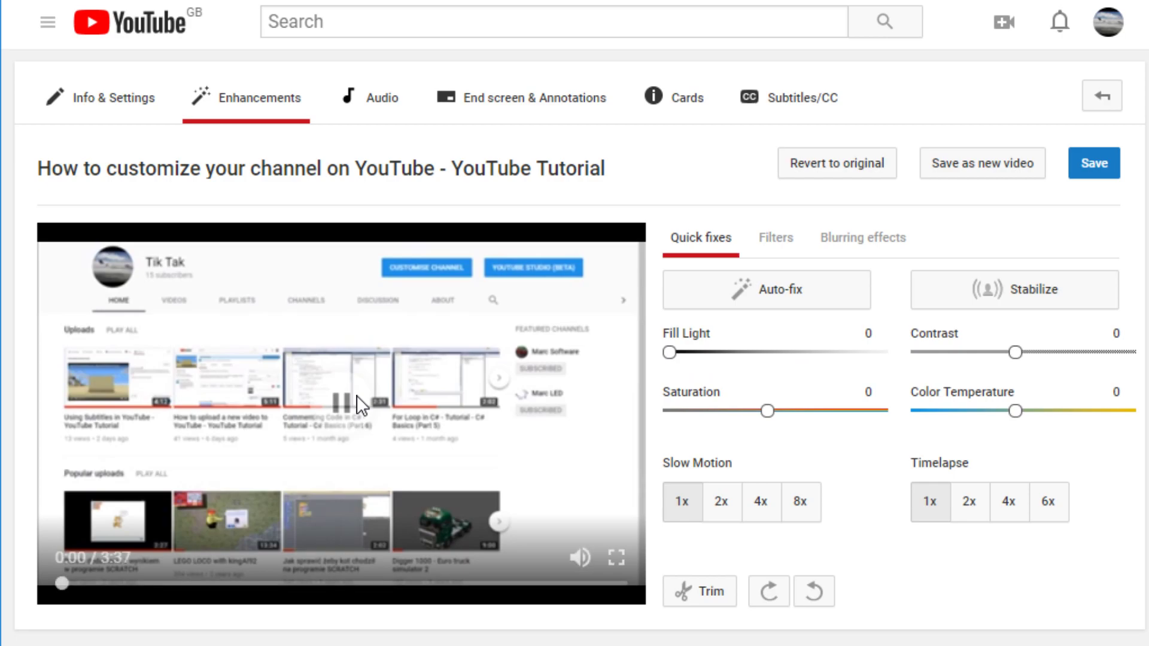
# Compare the video's contrast at +1, +5 and -5, and settle on +1.
pyautogui.moveTo(1014, 354); pyautogui.dragTo(1093, 353)
pyautogui.moveTo(719, 387); pyautogui.dragTo(422, 420)
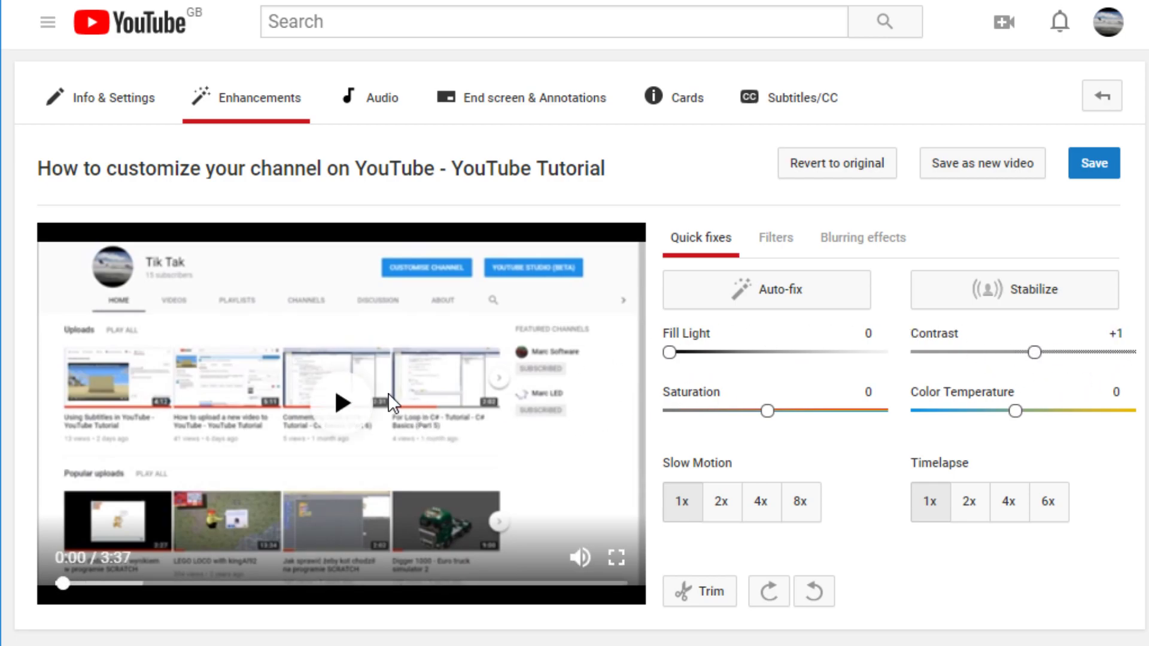
pyautogui.click(335, 404)
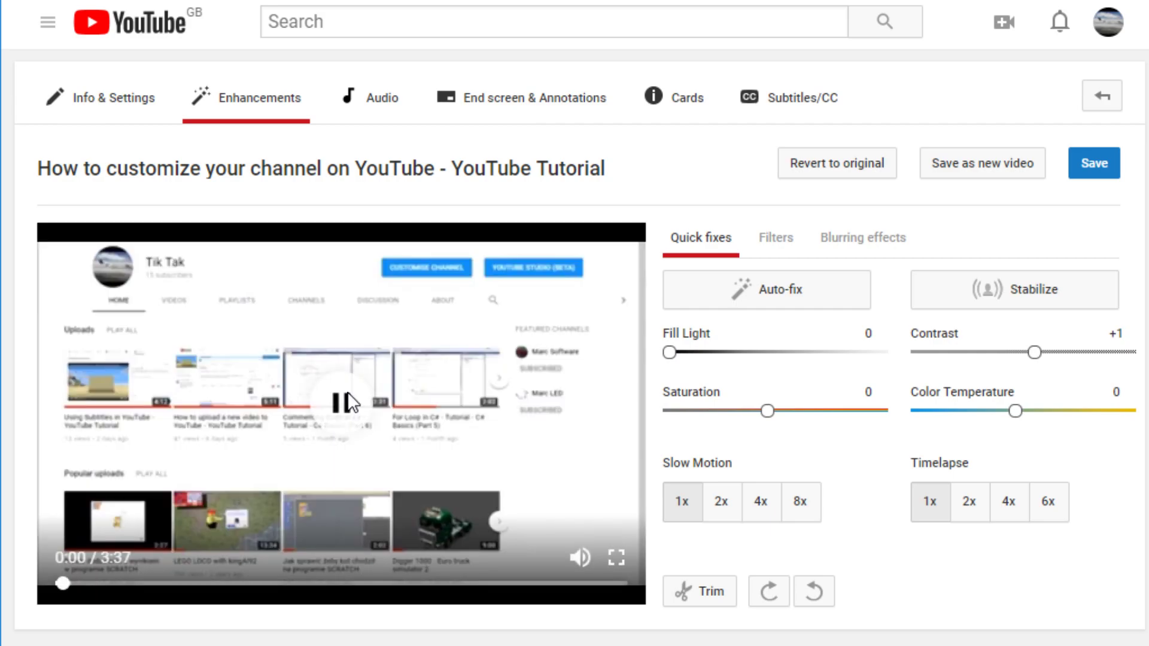
pyautogui.moveTo(1015, 354); pyautogui.dragTo(1113, 353)
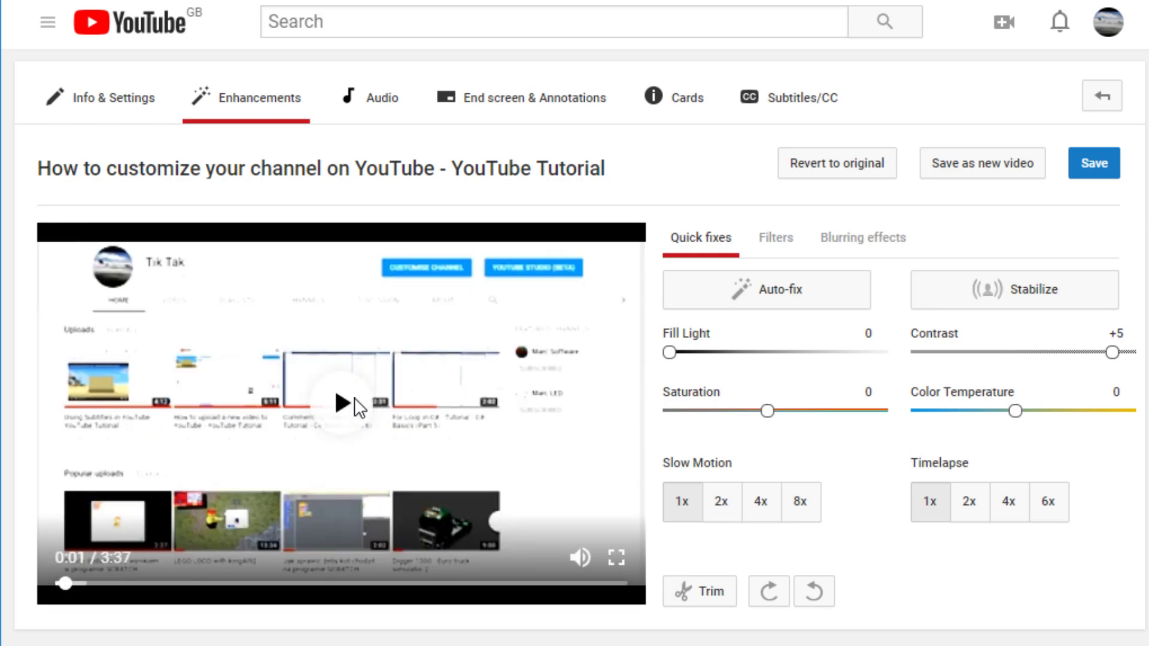
pyautogui.moveTo(1112, 353); pyautogui.dragTo(867, 376)
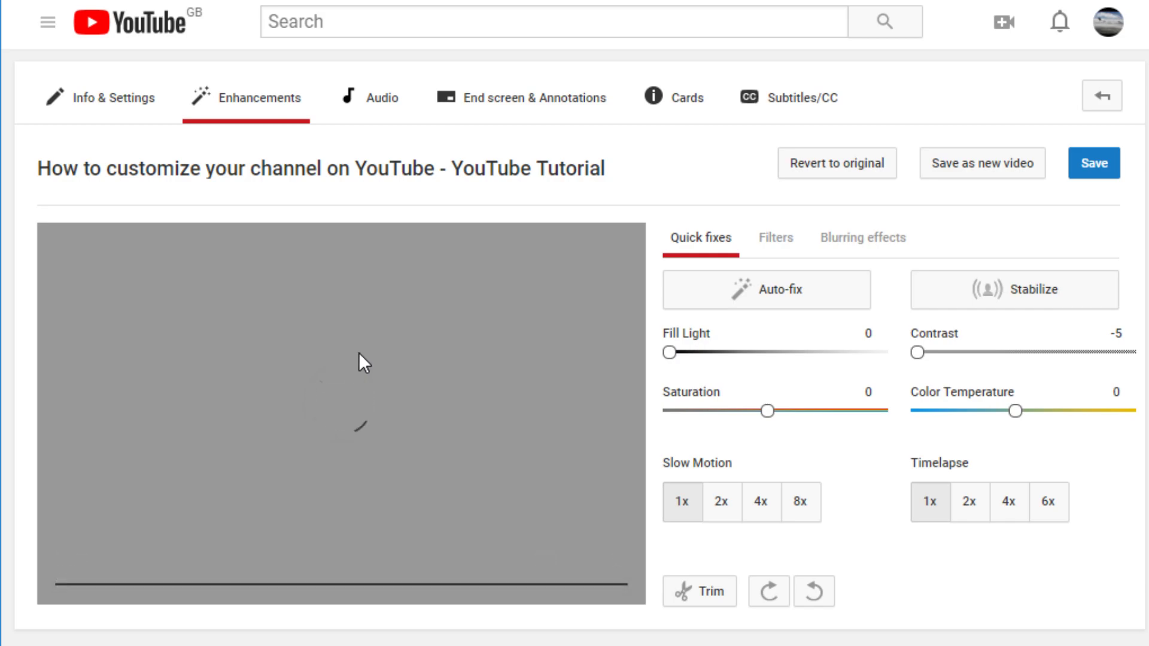
pyautogui.moveTo(930, 353); pyautogui.dragTo(1025, 369)
pyautogui.click(1028, 377)
# Preview the video with saturation at +5 and -5, and return it to 0.
pyautogui.moveTo(755, 422); pyautogui.dragTo(894, 414)
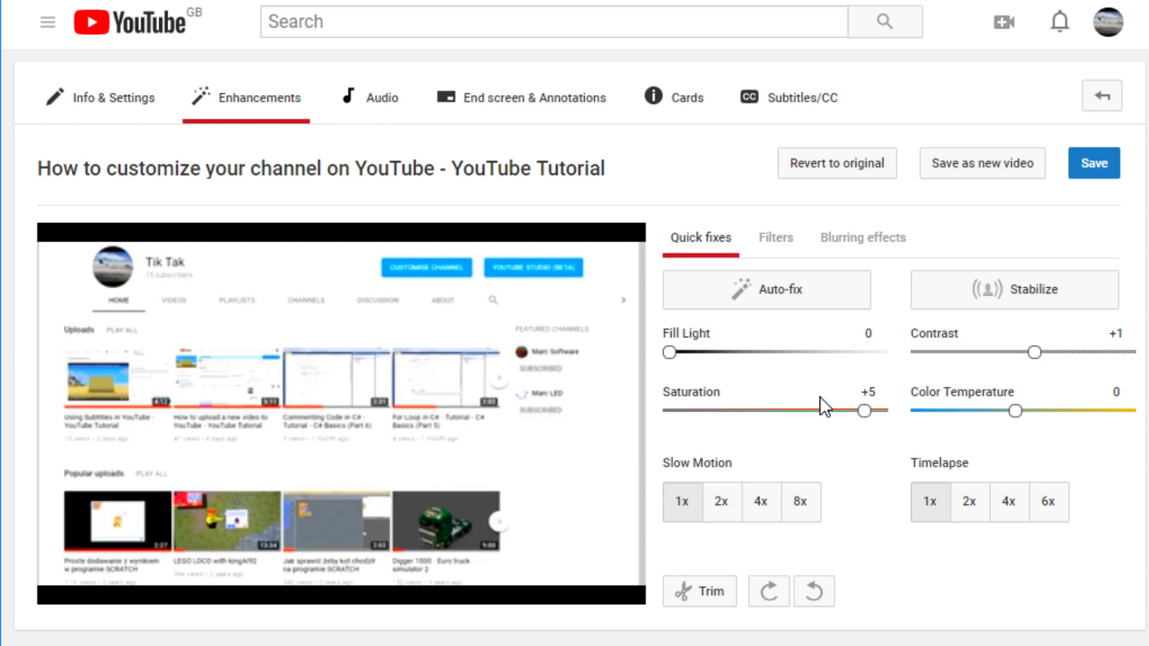
pyautogui.click(343, 408)
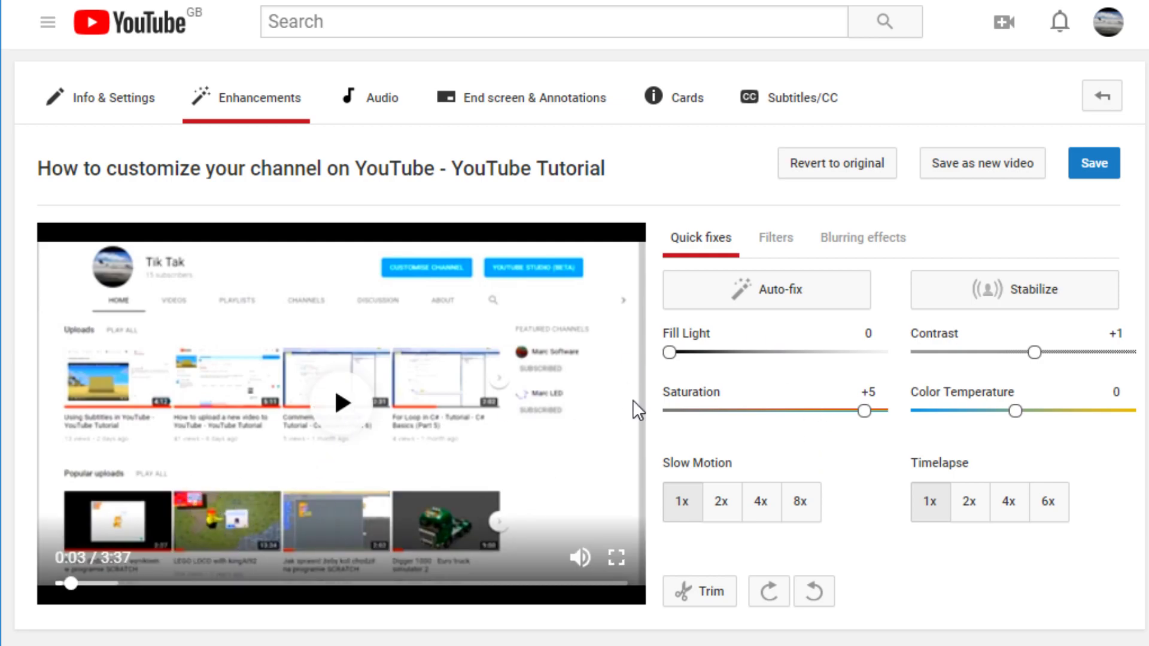
pyautogui.moveTo(864, 411); pyautogui.dragTo(669, 411)
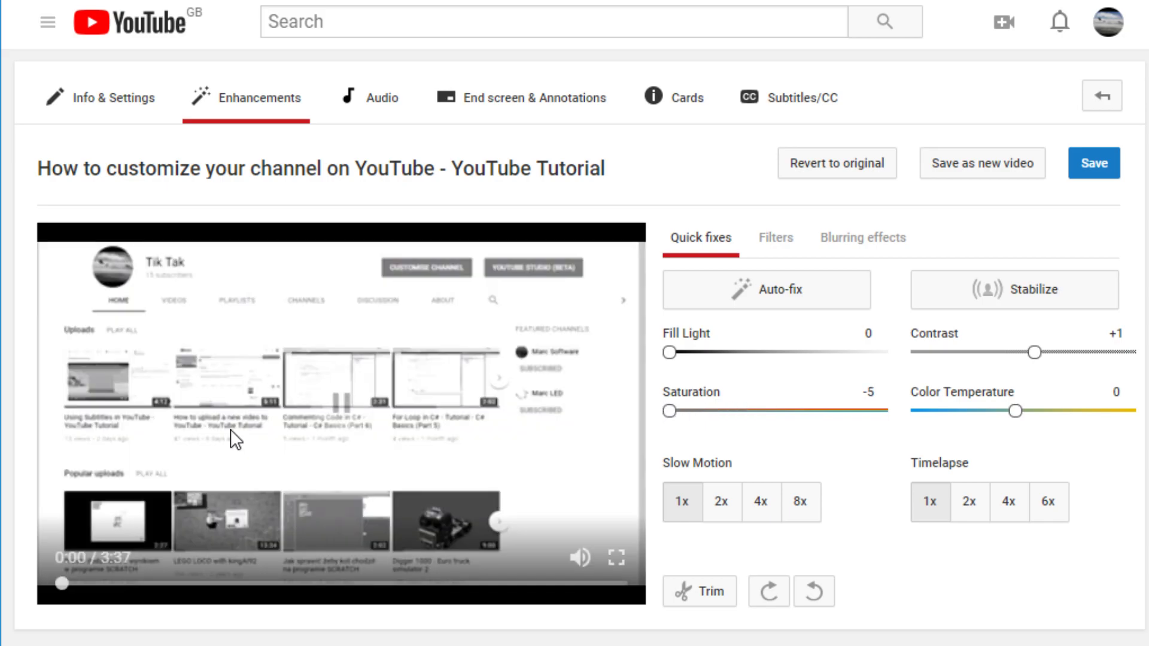
pyautogui.moveTo(670, 411); pyautogui.dragTo(767, 412)
# Preview the video with color temperature at +5 and -5, and return it to 0.
pyautogui.moveTo(1015, 412); pyautogui.dragTo(1128, 410)
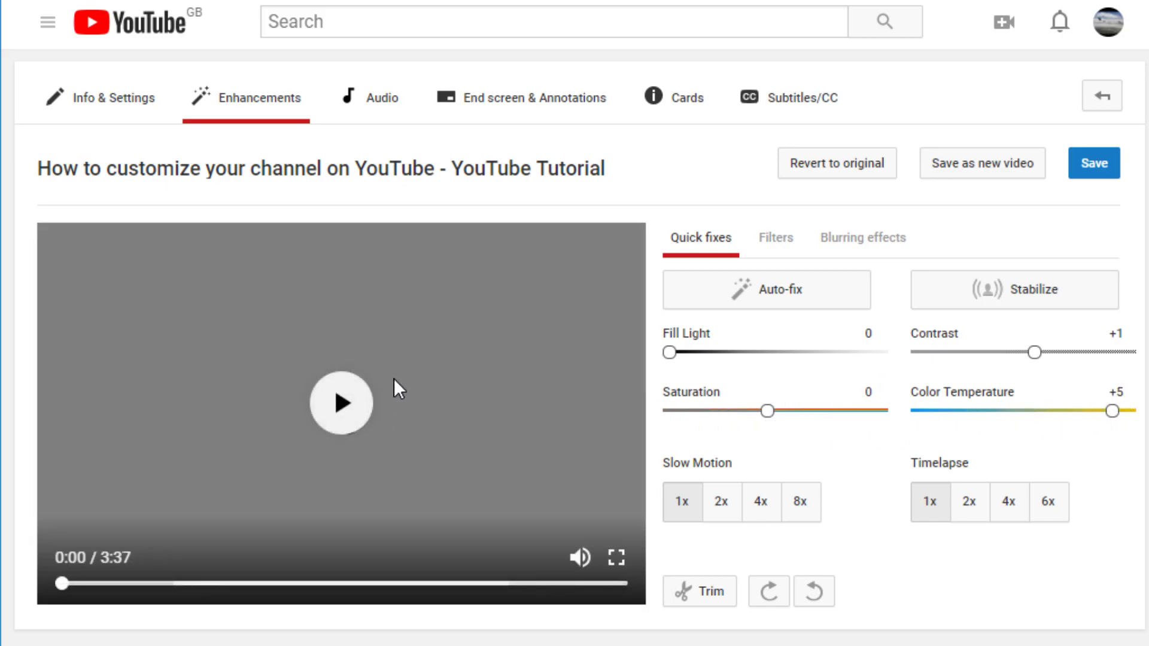
pyautogui.click(394, 379)
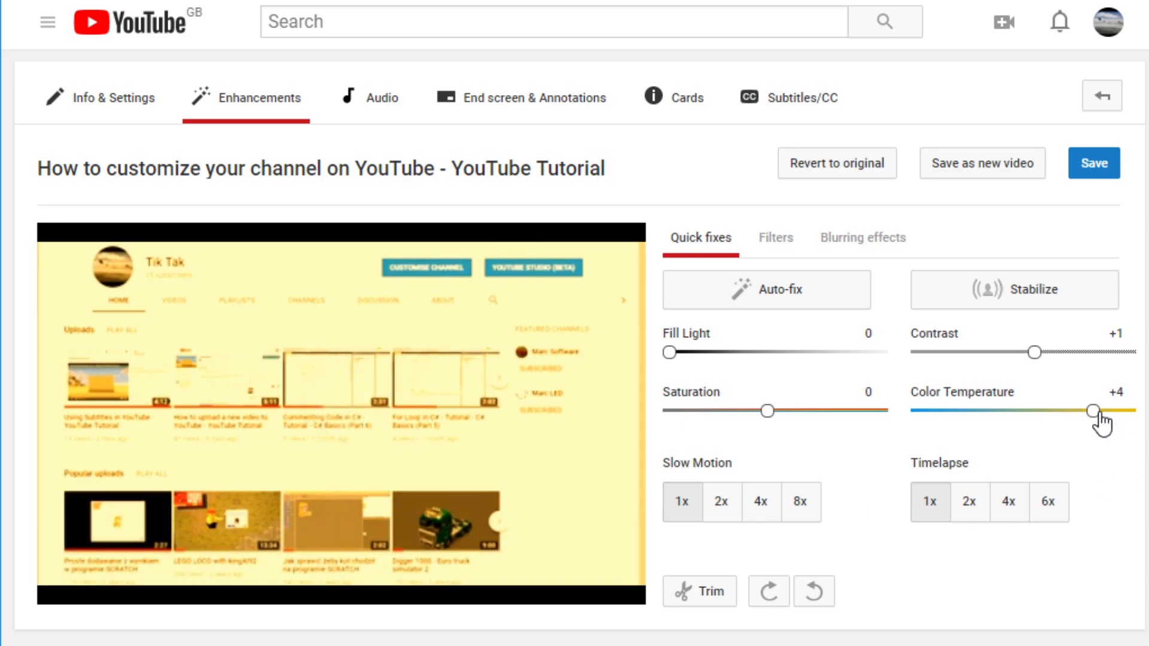
pyautogui.moveTo(1114, 411); pyautogui.dragTo(916, 412)
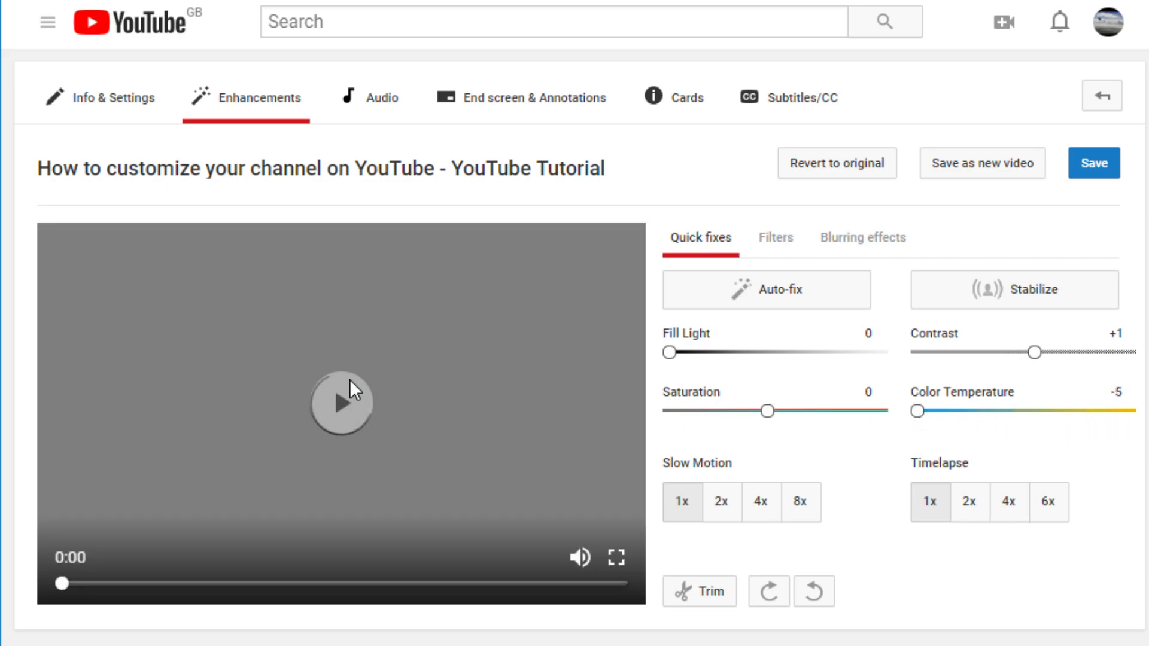
pyautogui.click(349, 379)
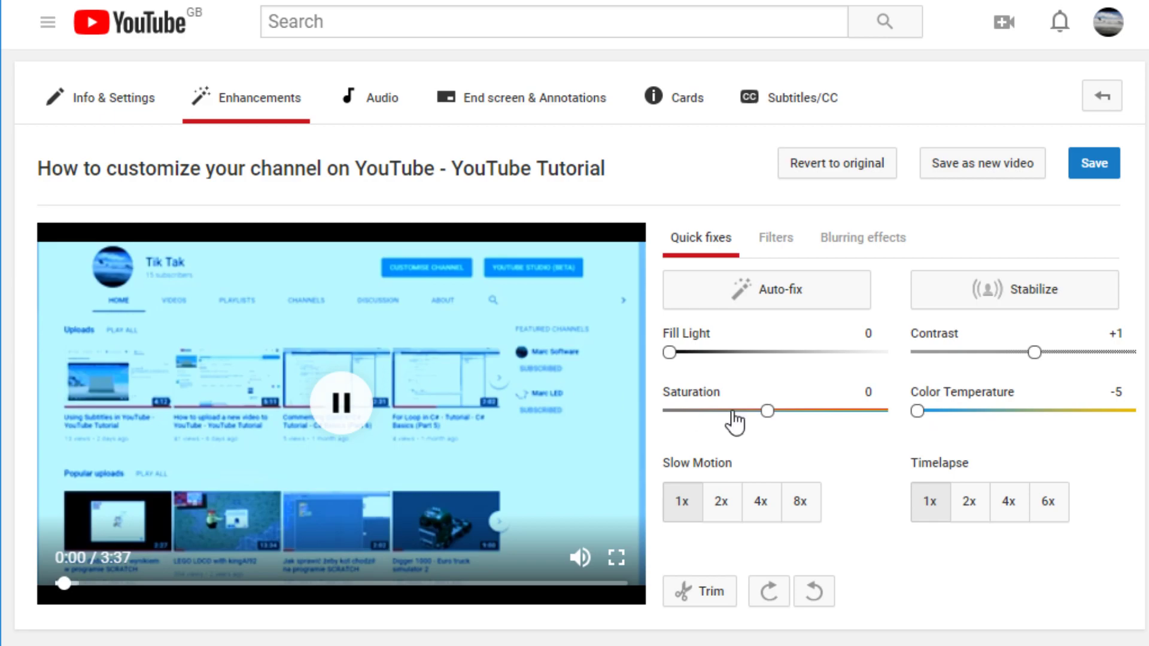
pyautogui.moveTo(917, 410); pyautogui.dragTo(727, 428)
pyautogui.click(331, 414)
pyautogui.moveTo(938, 411); pyautogui.dragTo(1027, 426)
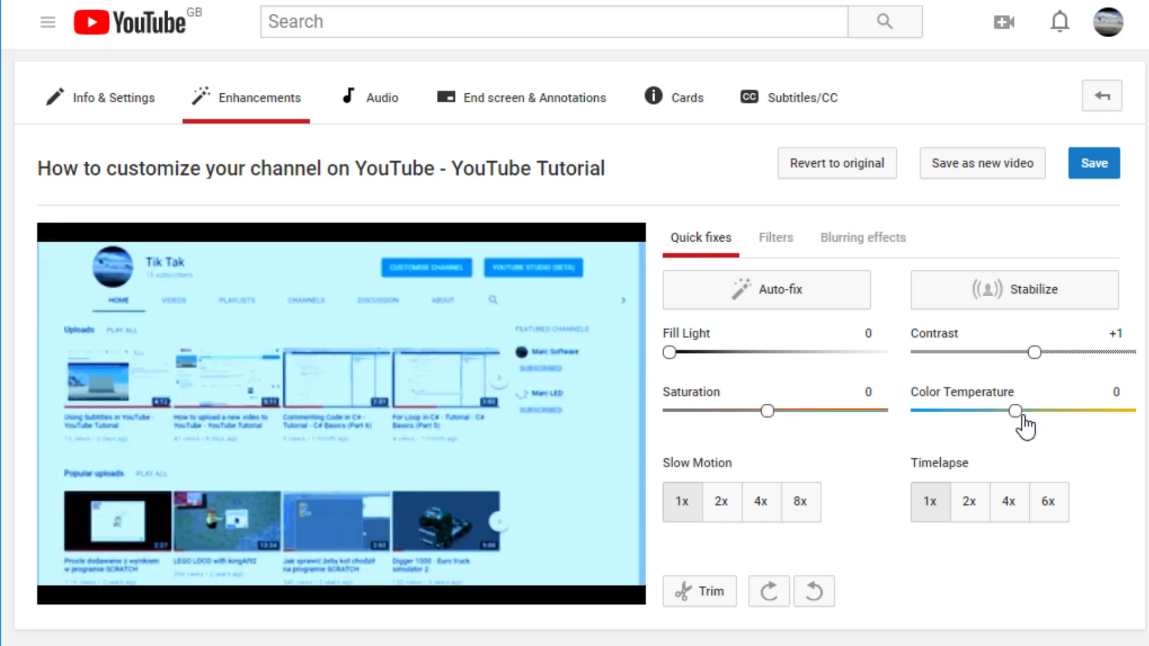
# Try 2x slow motion and 2x timelapse on the video, and restore the normal 1x speed.
pyautogui.click(721, 514)
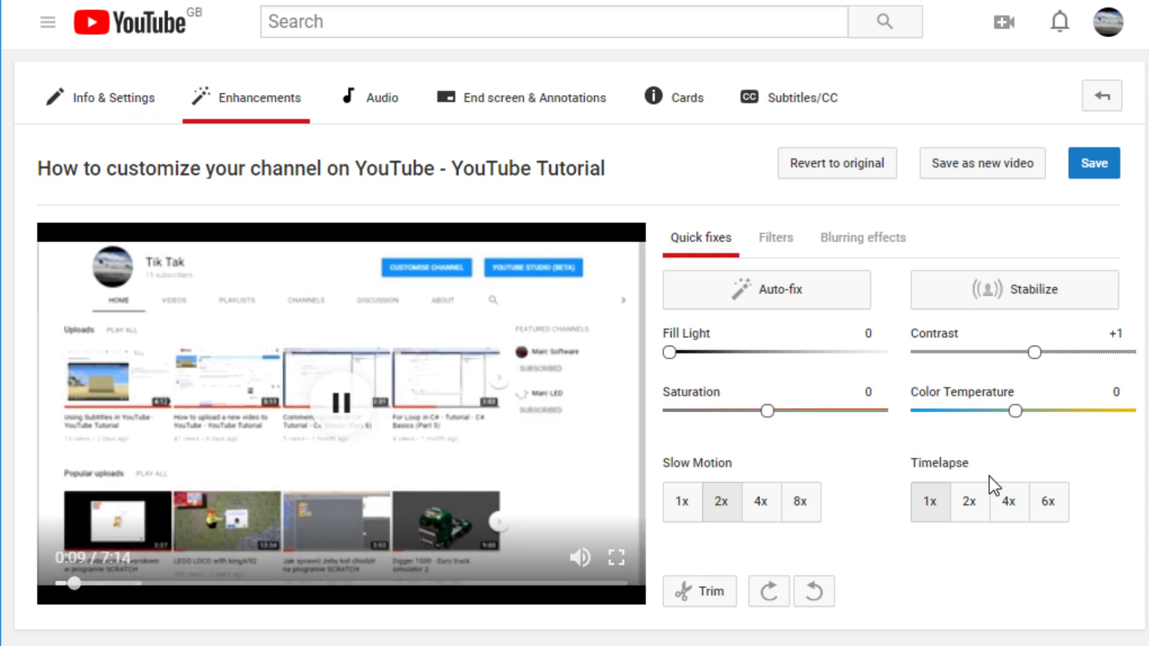
pyautogui.click(964, 508)
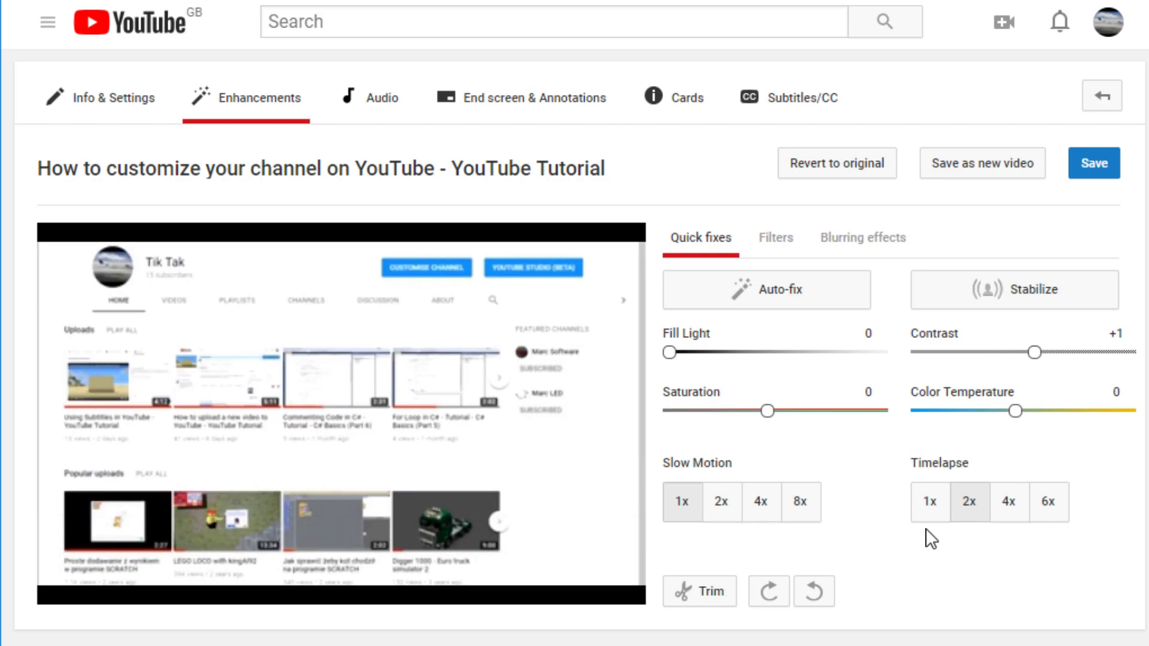
pyautogui.click(367, 419)
pyautogui.click(929, 501)
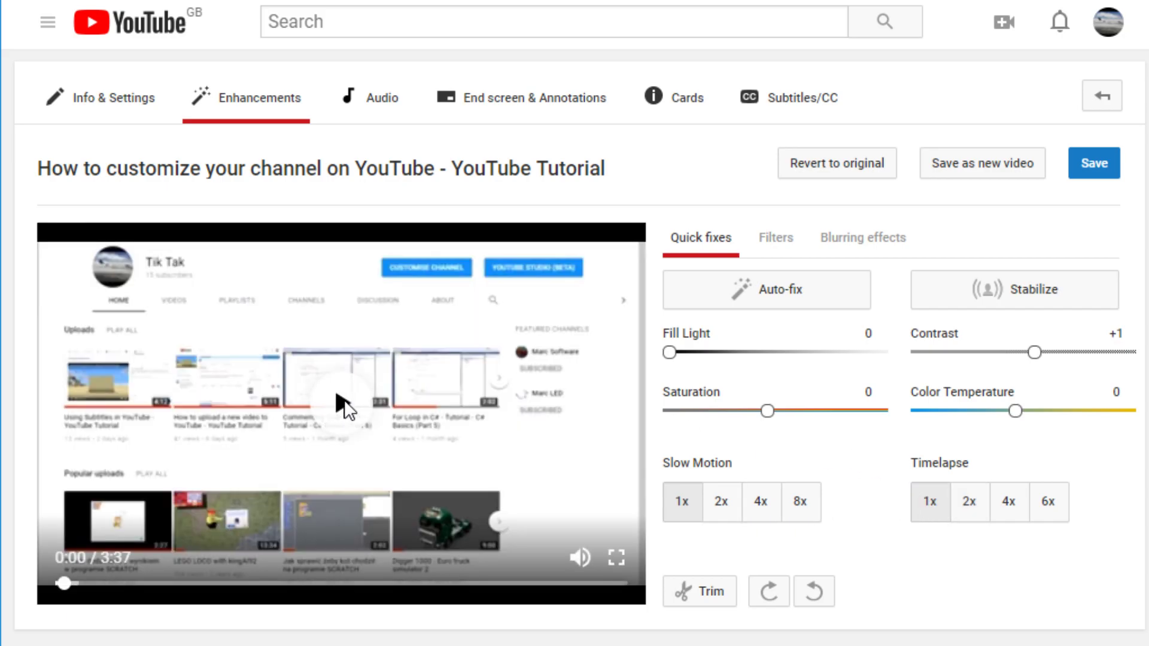
# Apply the red, green and blue false-colour filter to the video and preview it at about 1:10.
pyautogui.click(784, 239)
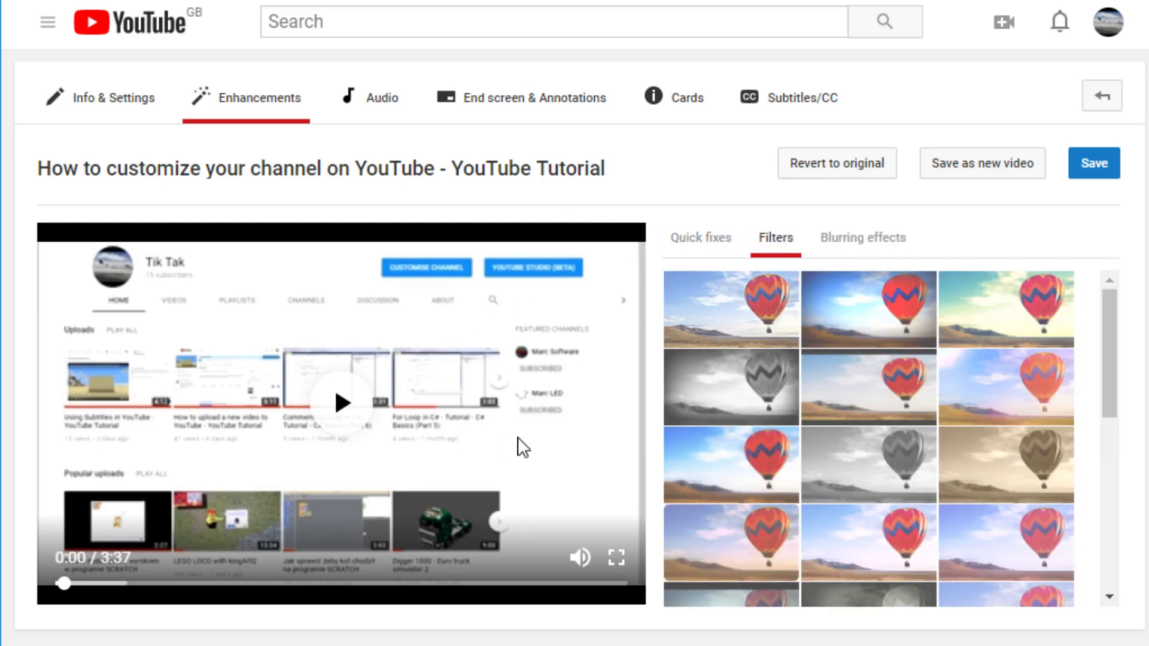
pyautogui.moveTo(752, 326)
pyautogui.scroll(-5, 747, 308)
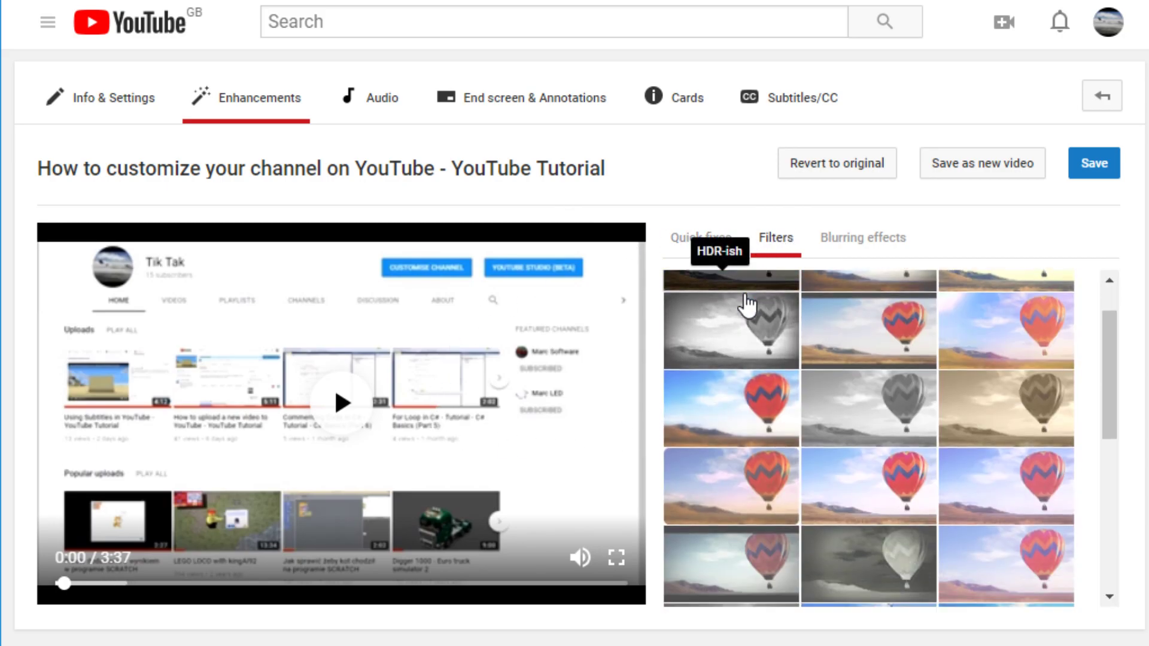
pyautogui.click(1023, 472)
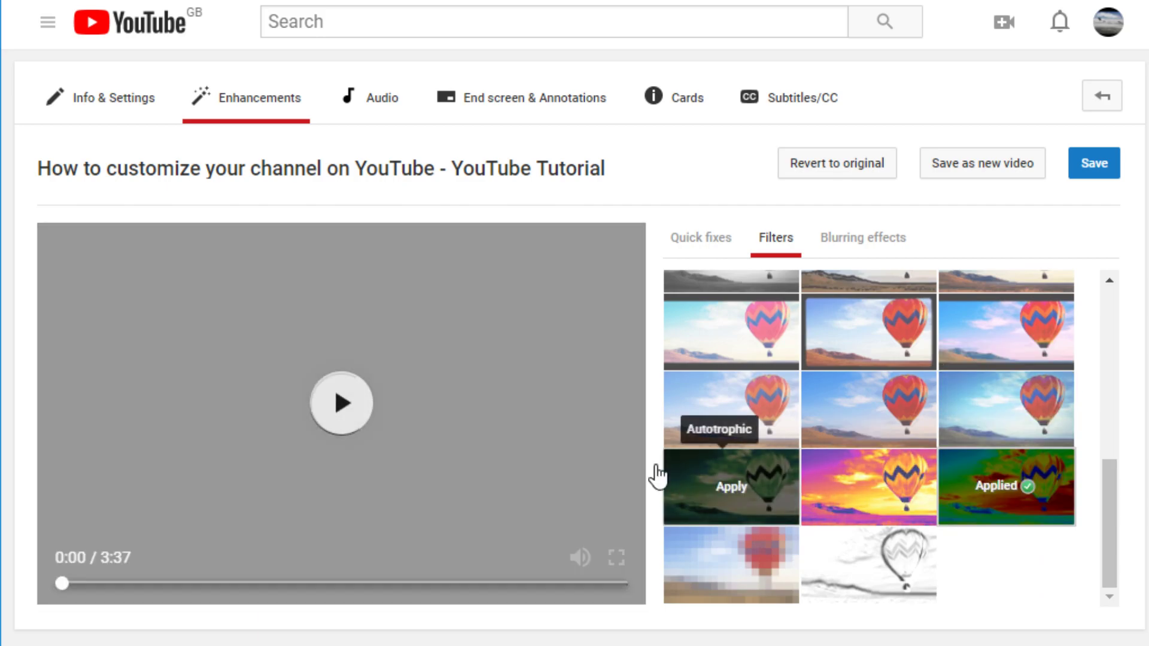
pyautogui.click(348, 413)
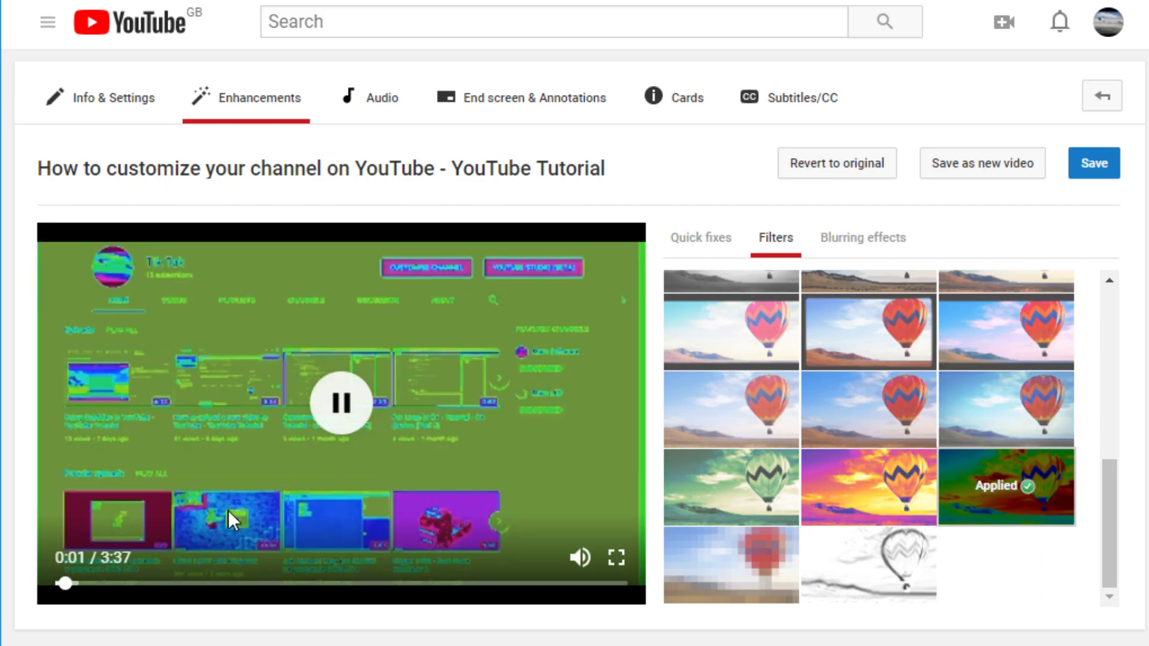
pyautogui.moveTo(70, 581); pyautogui.dragTo(167, 583)
pyautogui.moveTo(237, 583); pyautogui.dragTo(245, 583)
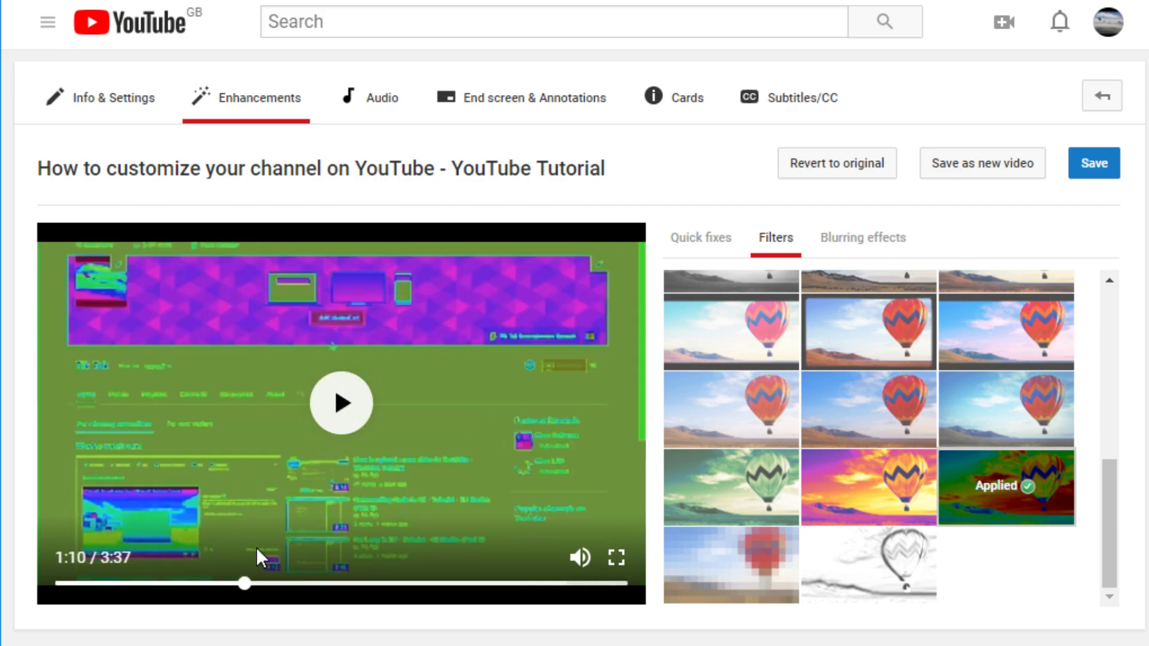
# Try the Pixelate, Sketch and yellow-purple heat-colour filters on the video.
pyautogui.click(736, 564)
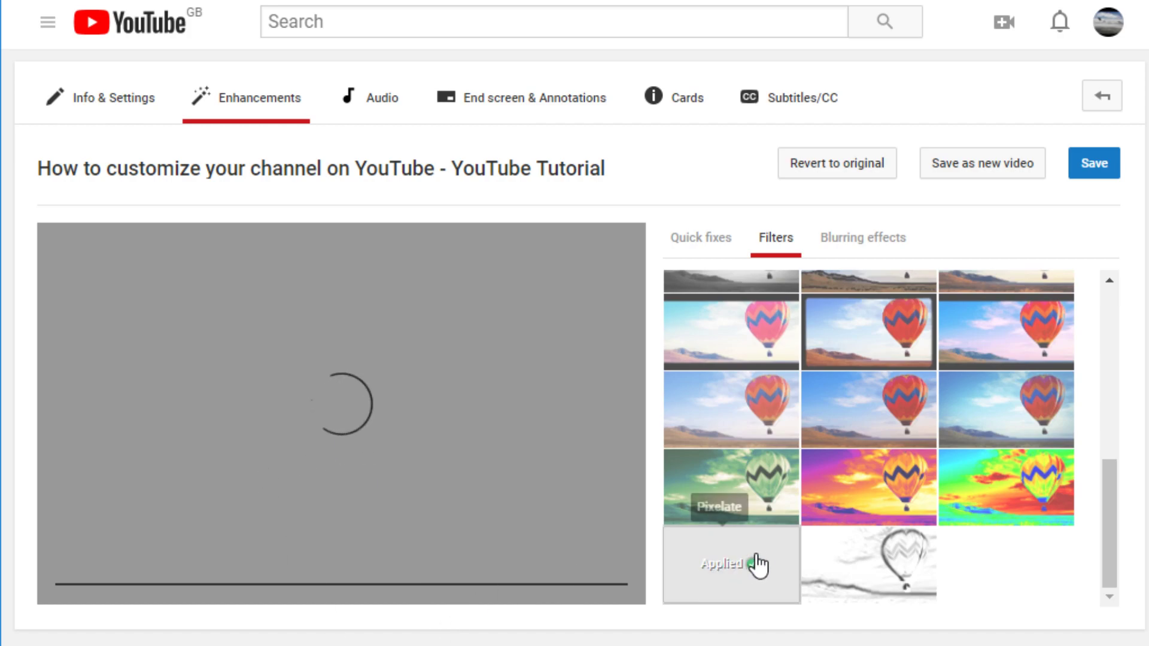
pyautogui.scroll(8, 788, 554)
pyautogui.scroll(-8, 787, 547)
pyautogui.click(774, 538)
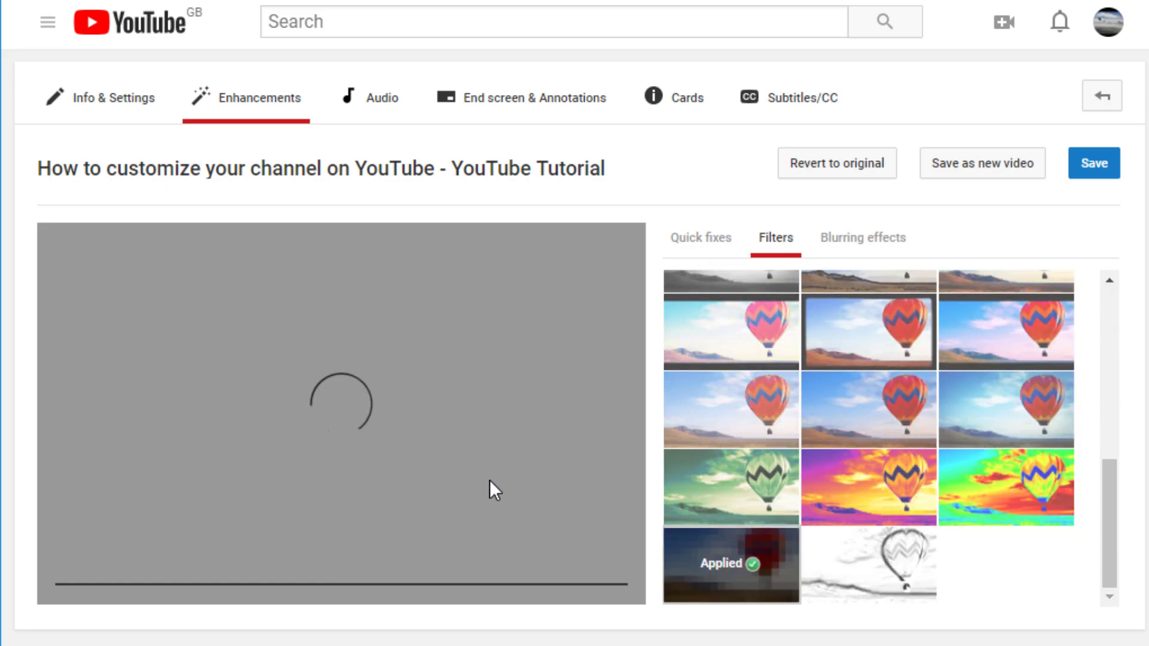
pyautogui.click(850, 573)
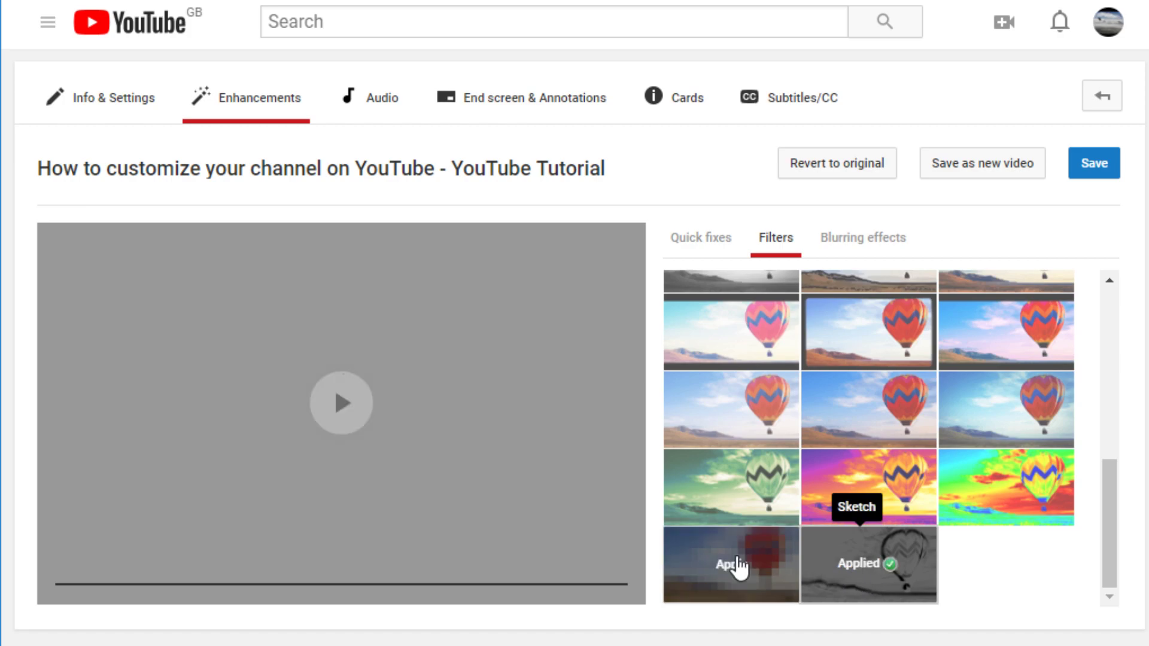
pyautogui.click(895, 501)
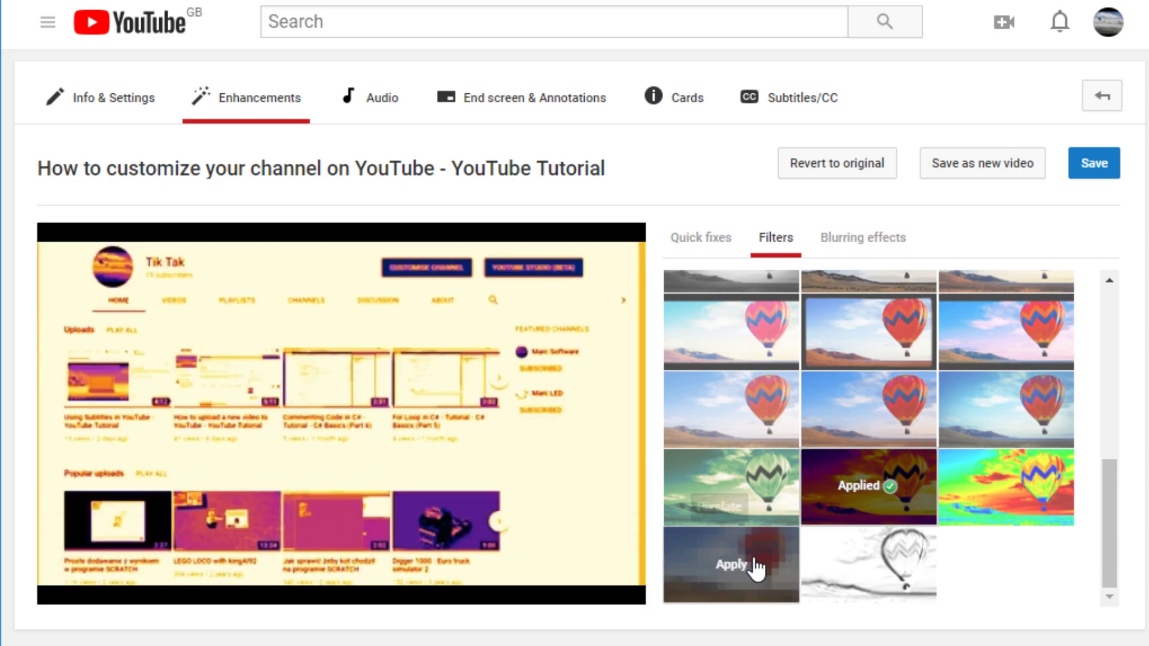
# Preview the Pixelate filter up to about 0:15 and the Sketch filter, leaving no filter applied.
pyautogui.click(735, 570)
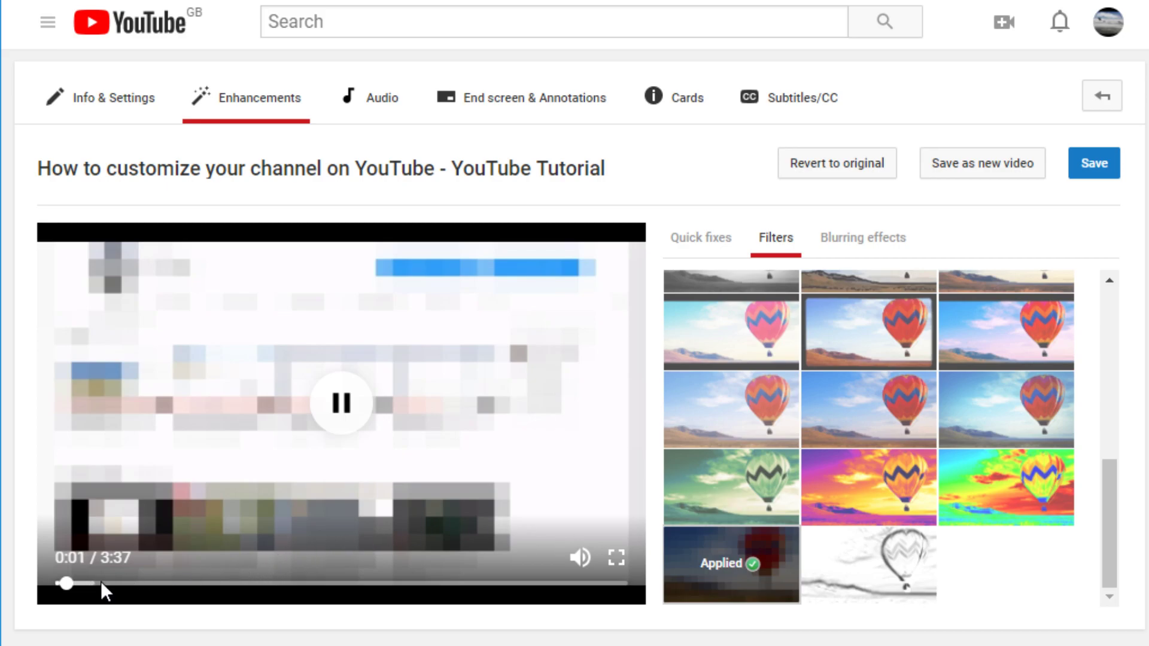
pyautogui.moveTo(91, 576)
pyautogui.mouseDown()
pyautogui.moveTo(108, 580)
pyautogui.moveTo(95, 583)
pyautogui.mouseUp()
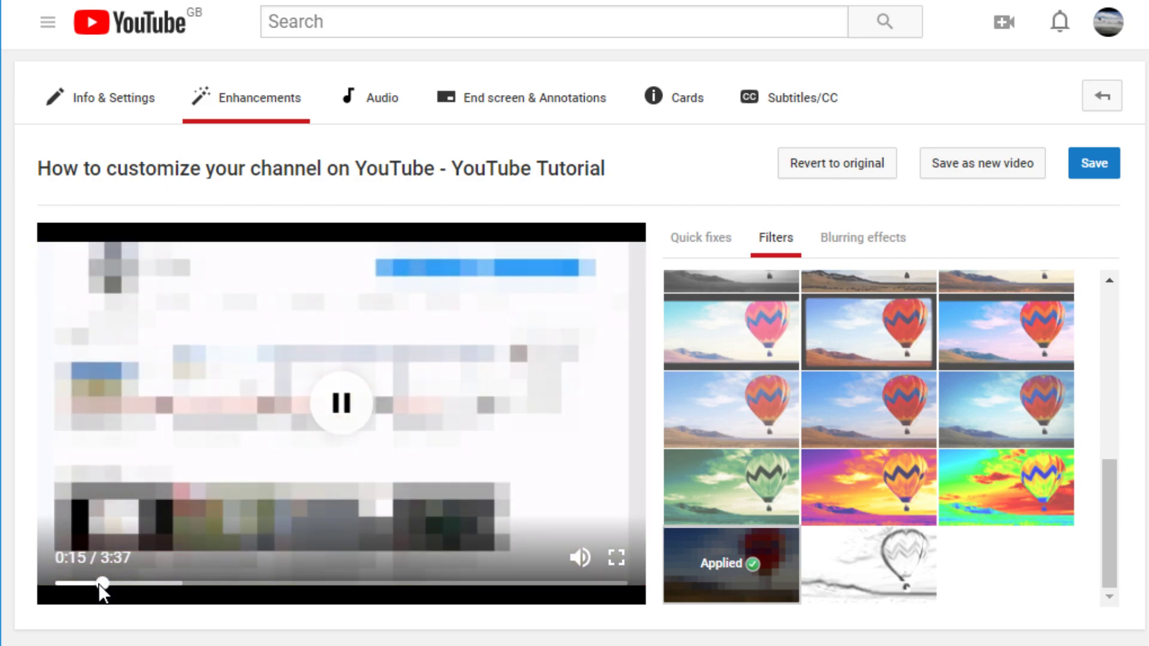
pyautogui.click(860, 568)
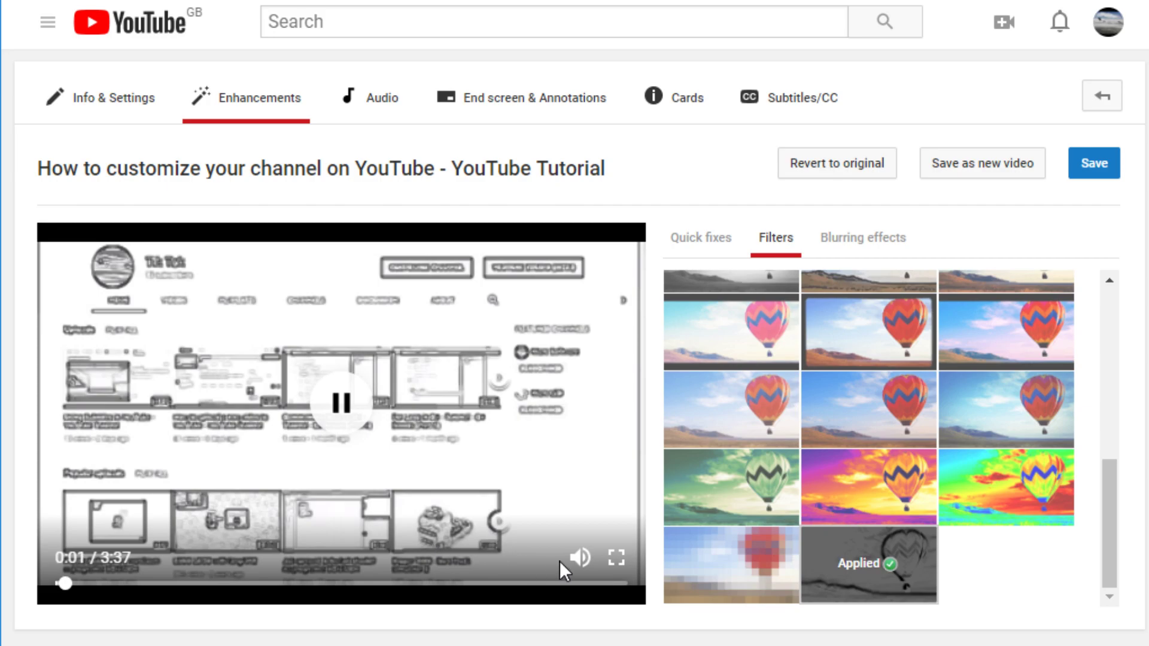
pyautogui.click(897, 575)
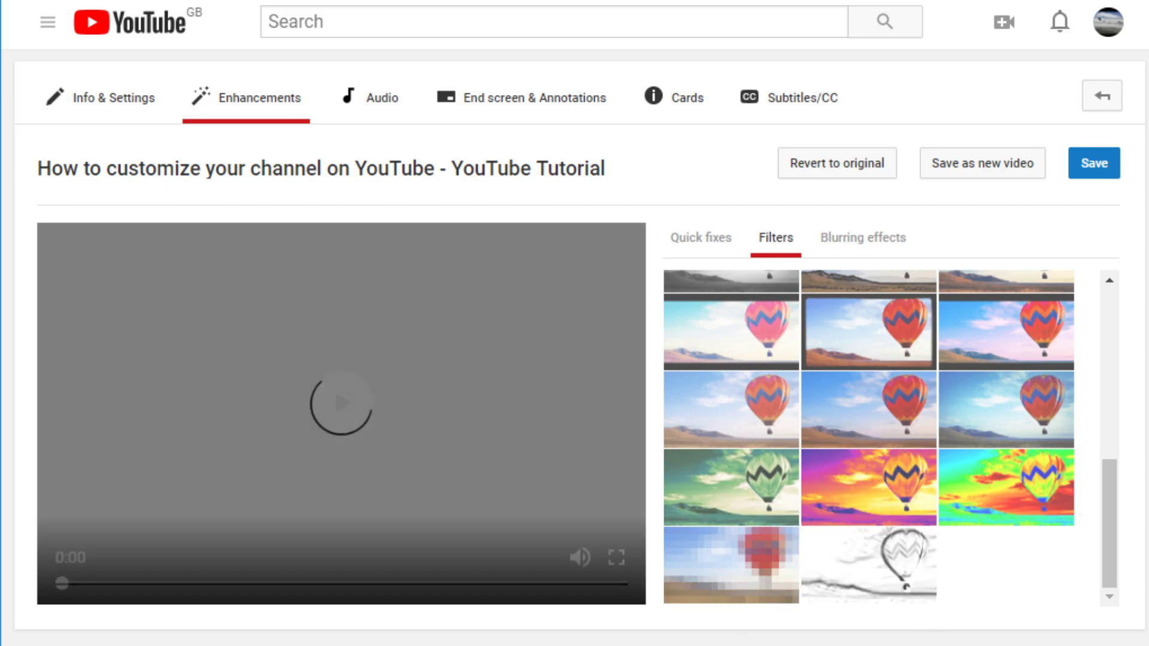
pyautogui.scroll(5, 1053, 335)
# Apply a custom blur to an area beside the second thumbnail in the video's Uploads row, and remove that blur.
pyautogui.click(880, 246)
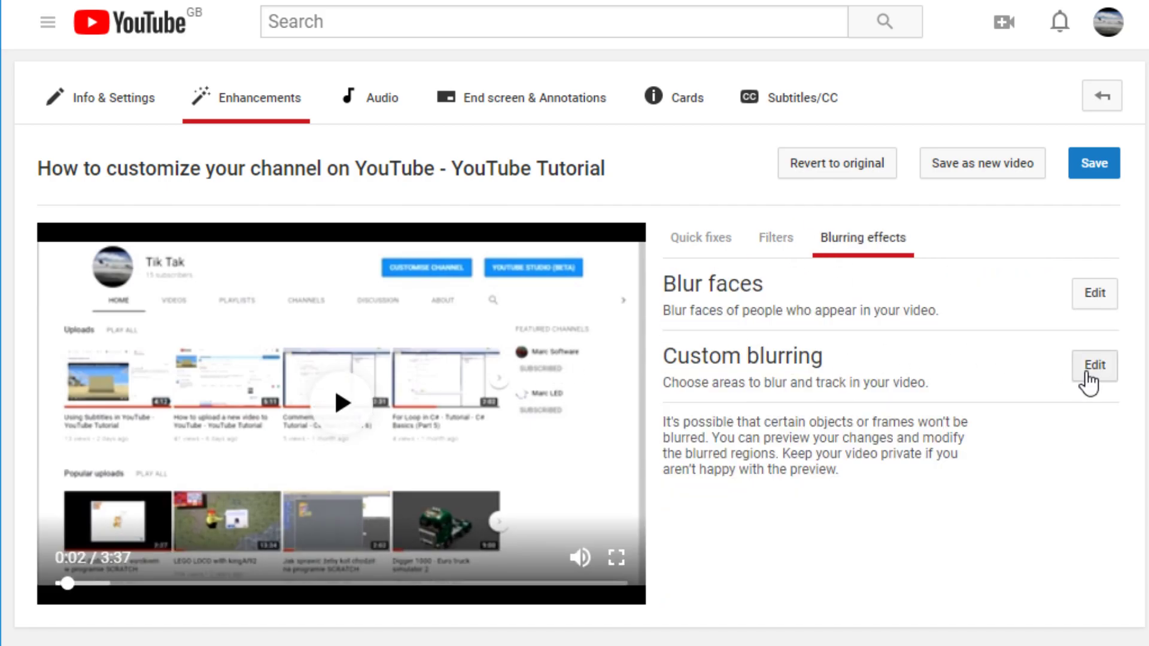
pyautogui.click(1097, 368)
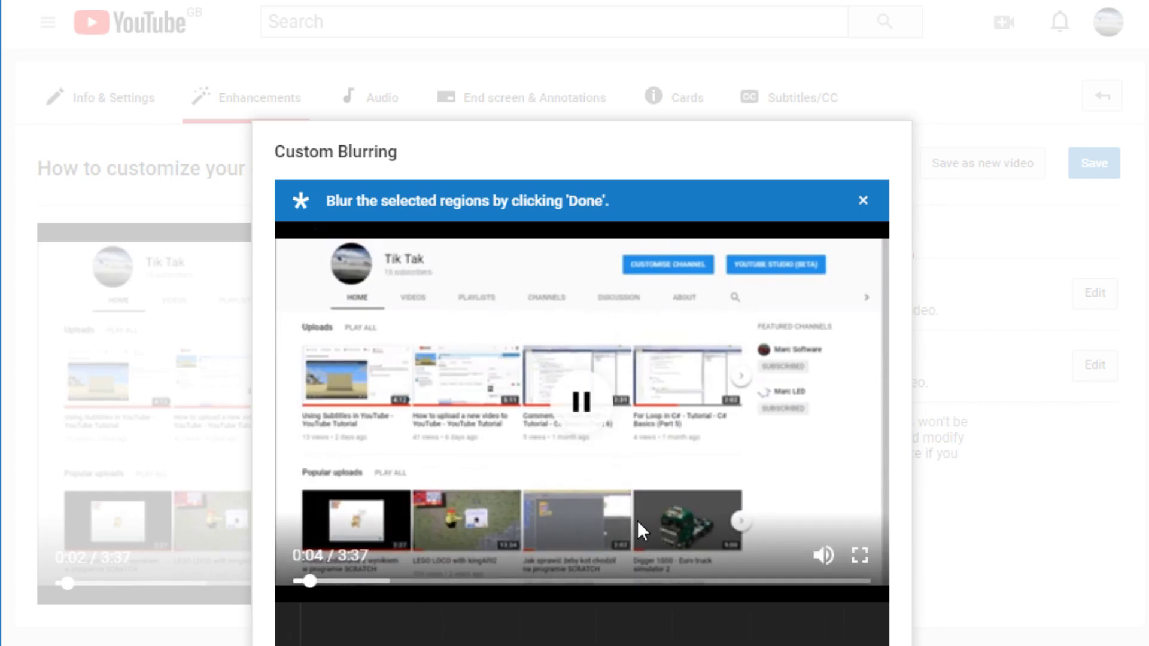
pyautogui.moveTo(470, 343)
pyautogui.mouseDown()
pyautogui.moveTo(566, 387)
pyautogui.moveTo(451, 300)
pyautogui.moveTo(355, 249)
pyautogui.moveTo(397, 298)
pyautogui.moveTo(498, 298)
pyautogui.mouseUp()
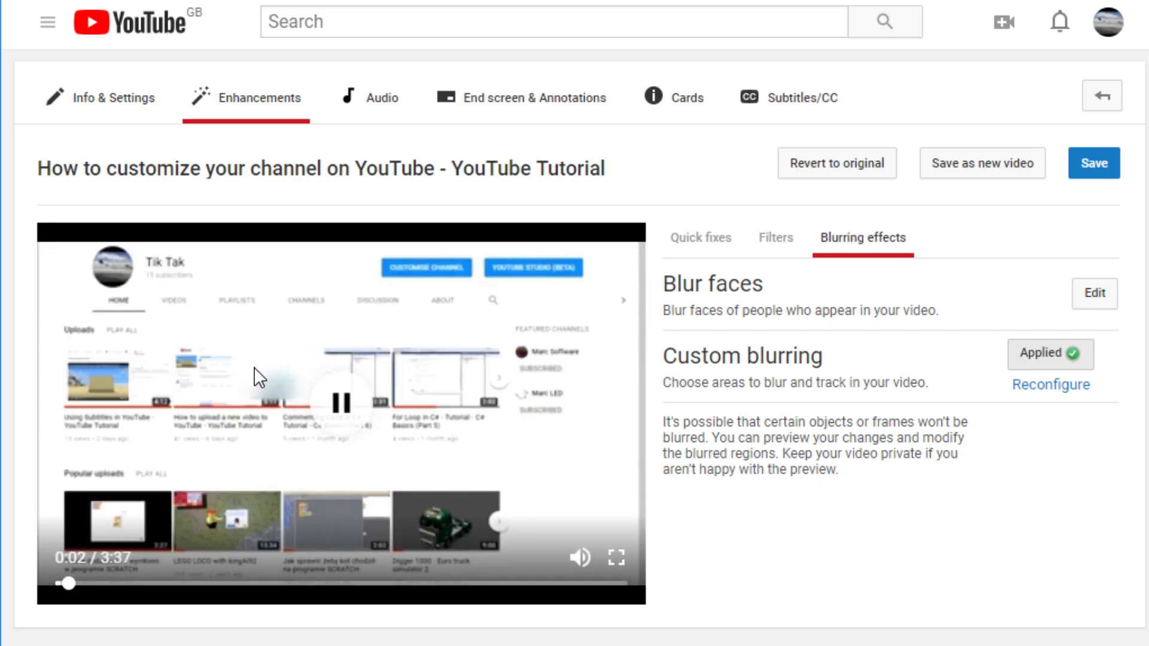
pyautogui.click(1047, 386)
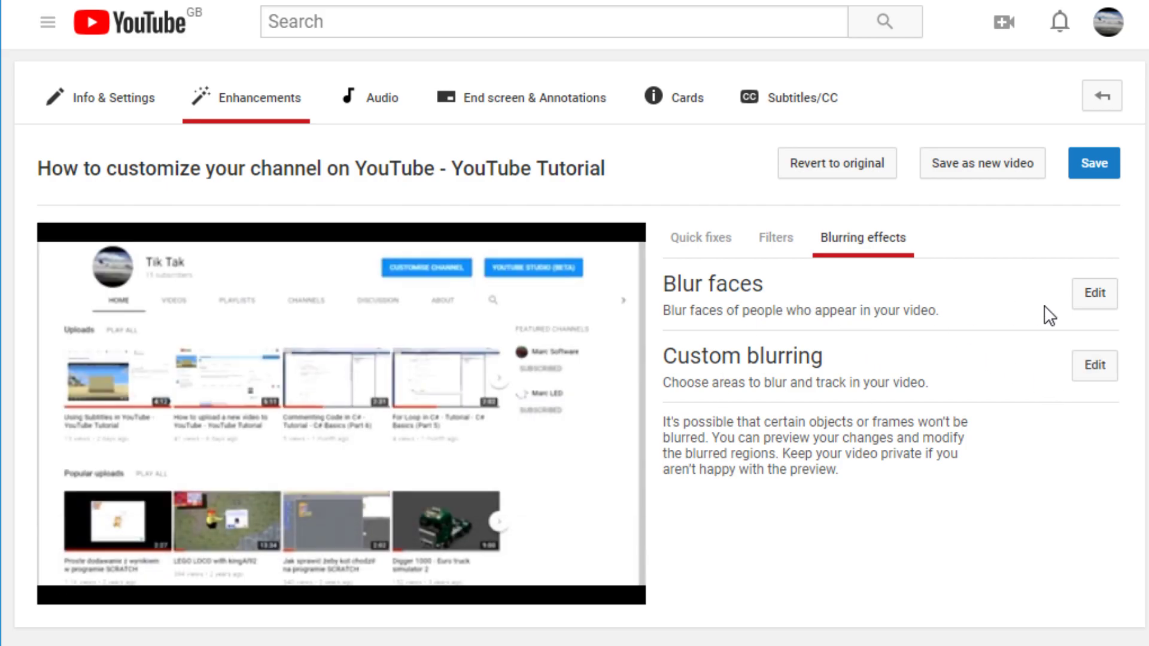
# Check the video for faces that can be blurred, and leave the face blurring dialog.
pyautogui.click(1100, 305)
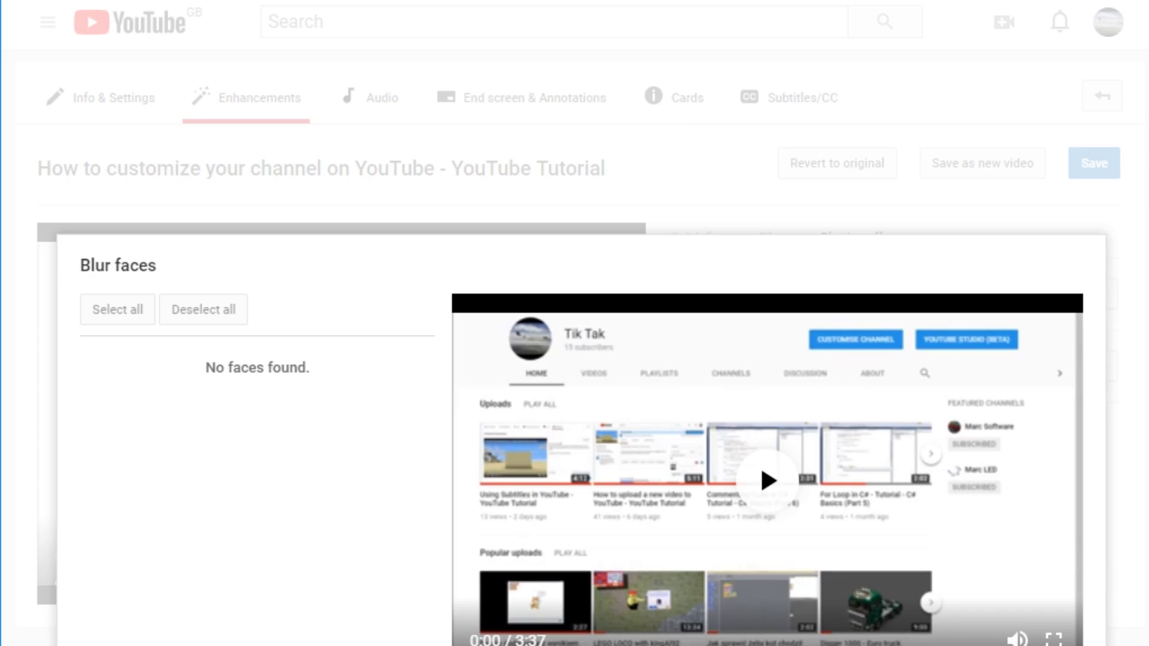
pyautogui.press('Escape')
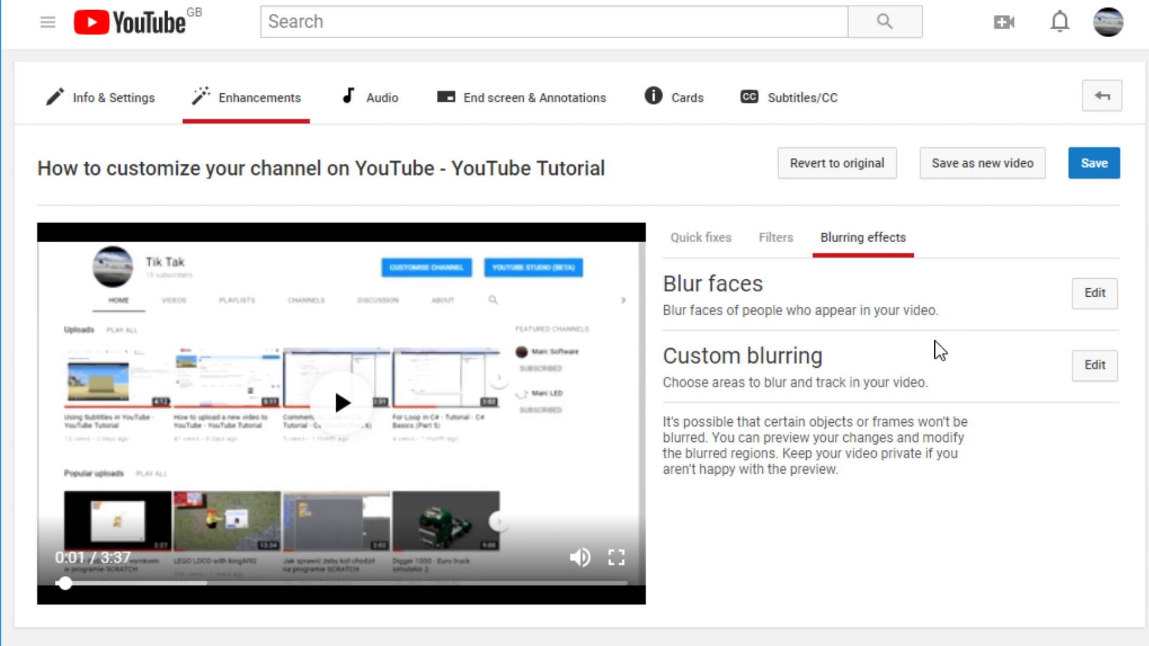
# Open the video's Audio page without saving the enhancements, and look through the list of top tracks.
pyautogui.click(375, 107)
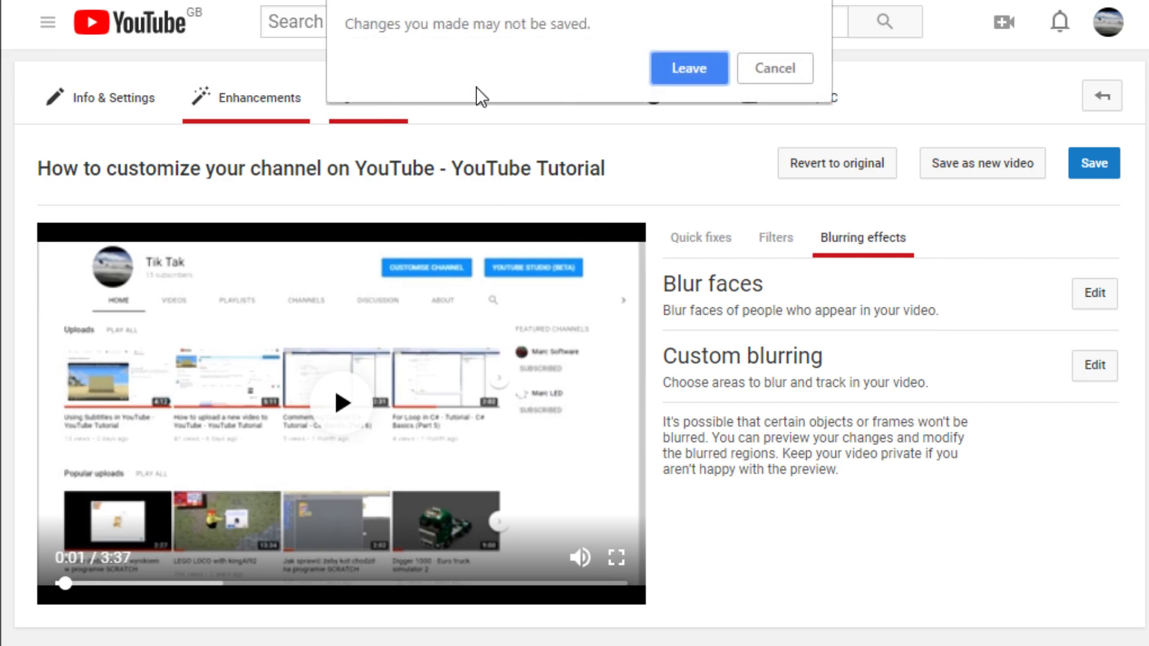
pyautogui.click(687, 77)
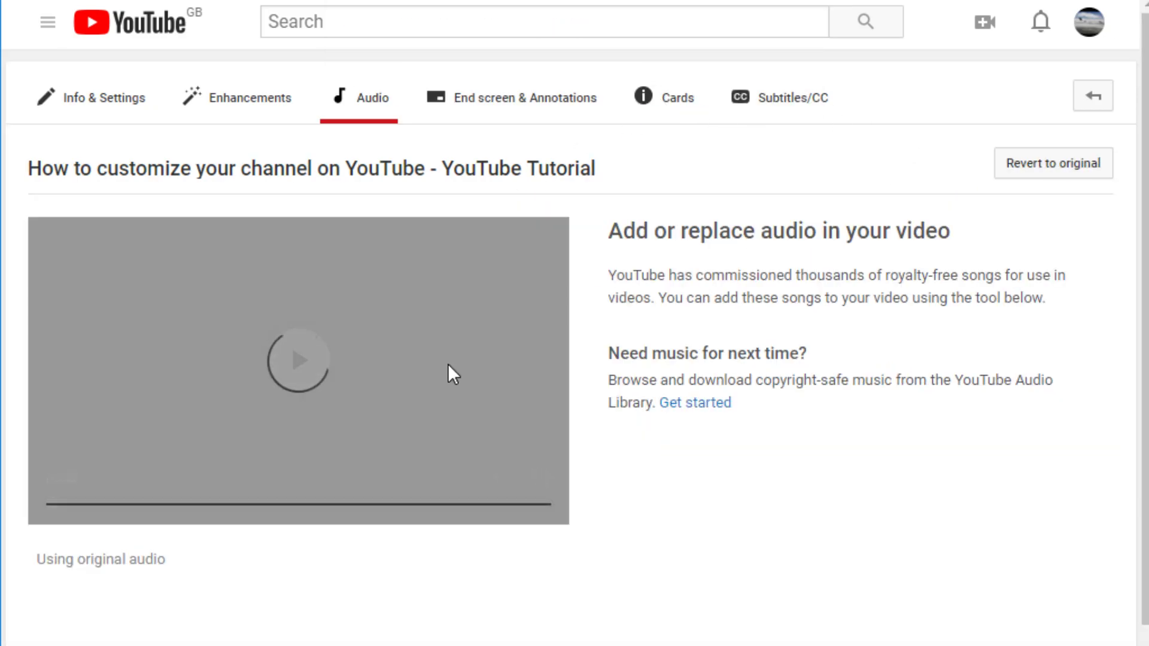
pyautogui.scroll(-8, 303, 383)
pyautogui.scroll(5, 300, 390)
pyautogui.scroll(-6, 302, 390)
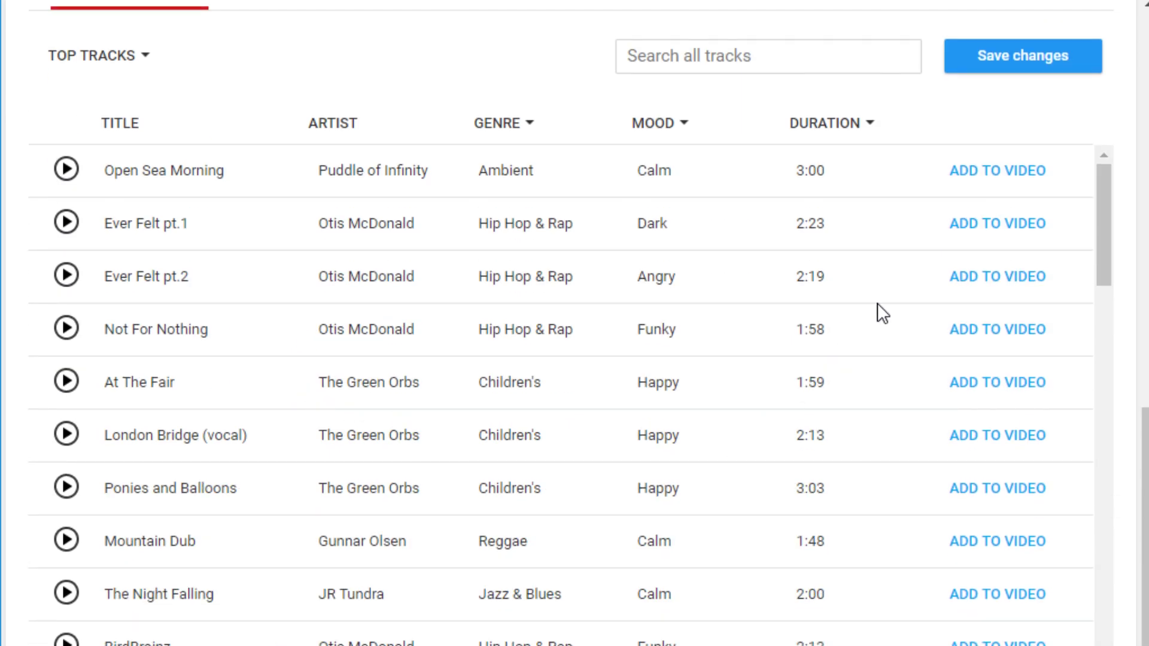
pyautogui.scroll(10, 741, 389)
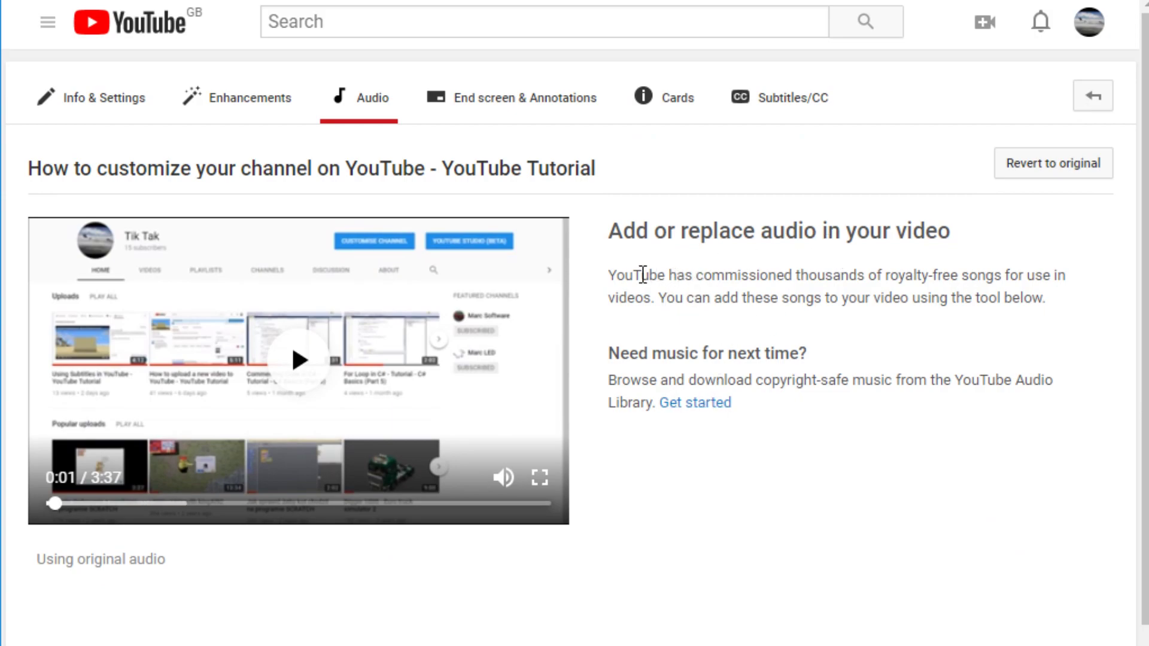
# Read the notes on adding royalty-free songs to the video and downloading copyright-safe music from the YouTube Audio Library.
pyautogui.moveTo(608, 276); pyautogui.dragTo(1069, 297)
pyautogui.click(1057, 298)
pyautogui.moveTo(885, 276); pyautogui.dragTo(961, 279)
pyautogui.click(941, 283)
pyautogui.moveTo(803, 374); pyautogui.dragTo(859, 379)
pyautogui.click(859, 378)
pyautogui.tripleClick(807, 384)
pyautogui.click(820, 375)
# Return to the video's enhancements, try a color temperature of -1, and restore it to 0.
pyautogui.click(224, 89)
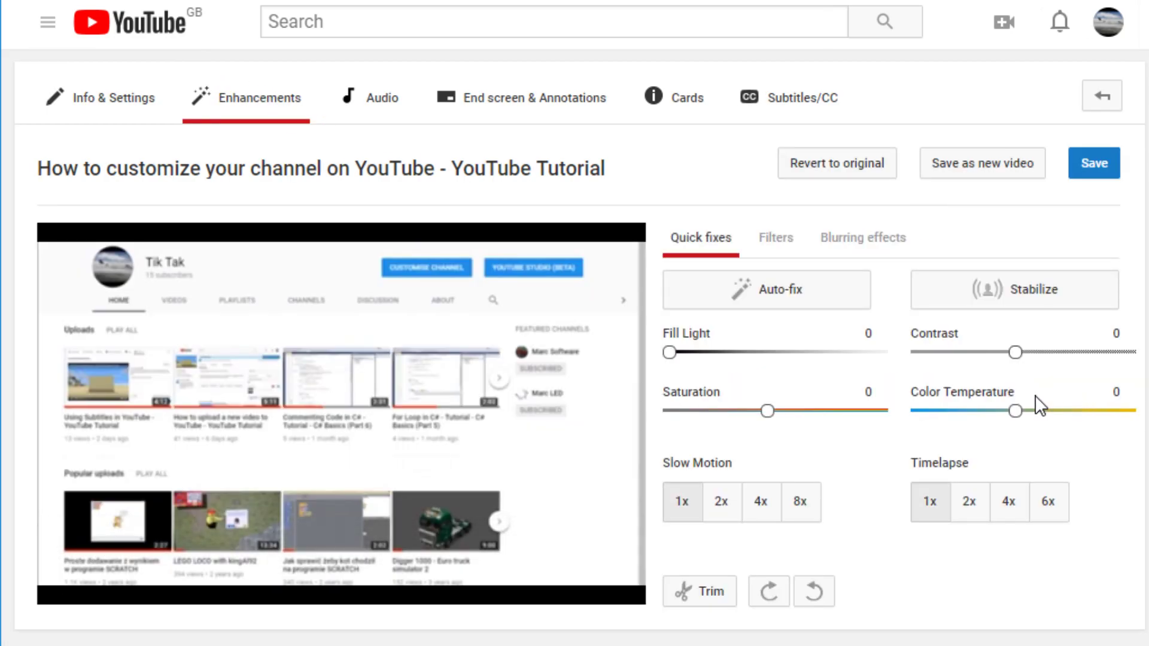
pyautogui.click(995, 411)
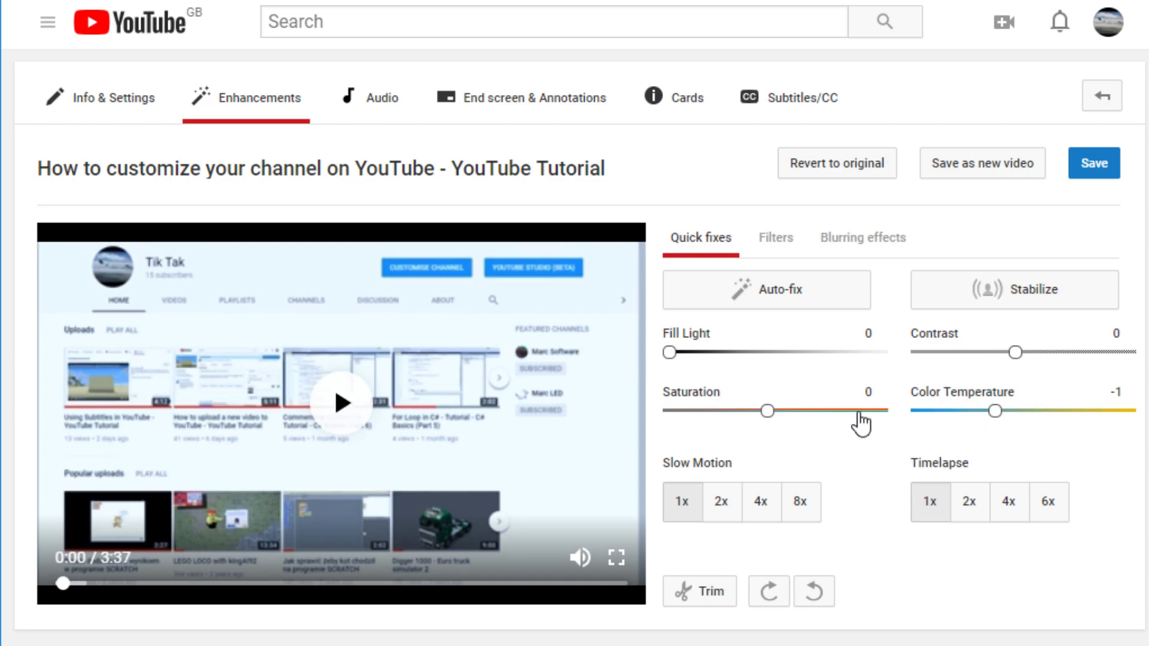
pyautogui.moveTo(996, 411); pyautogui.dragTo(1015, 412)
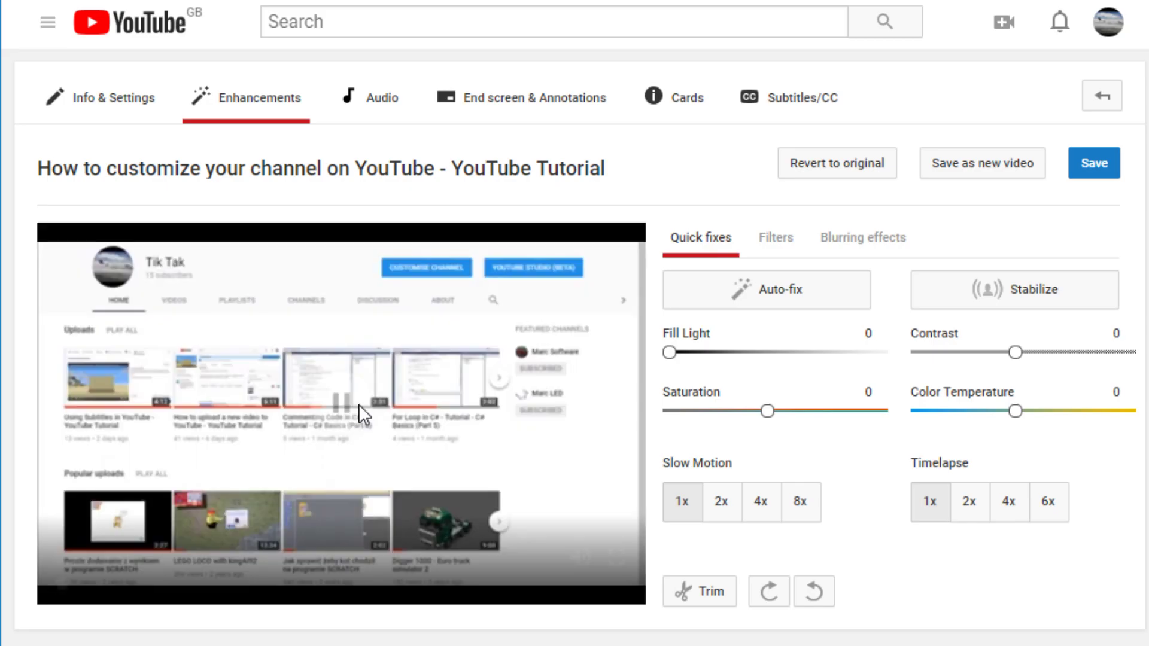